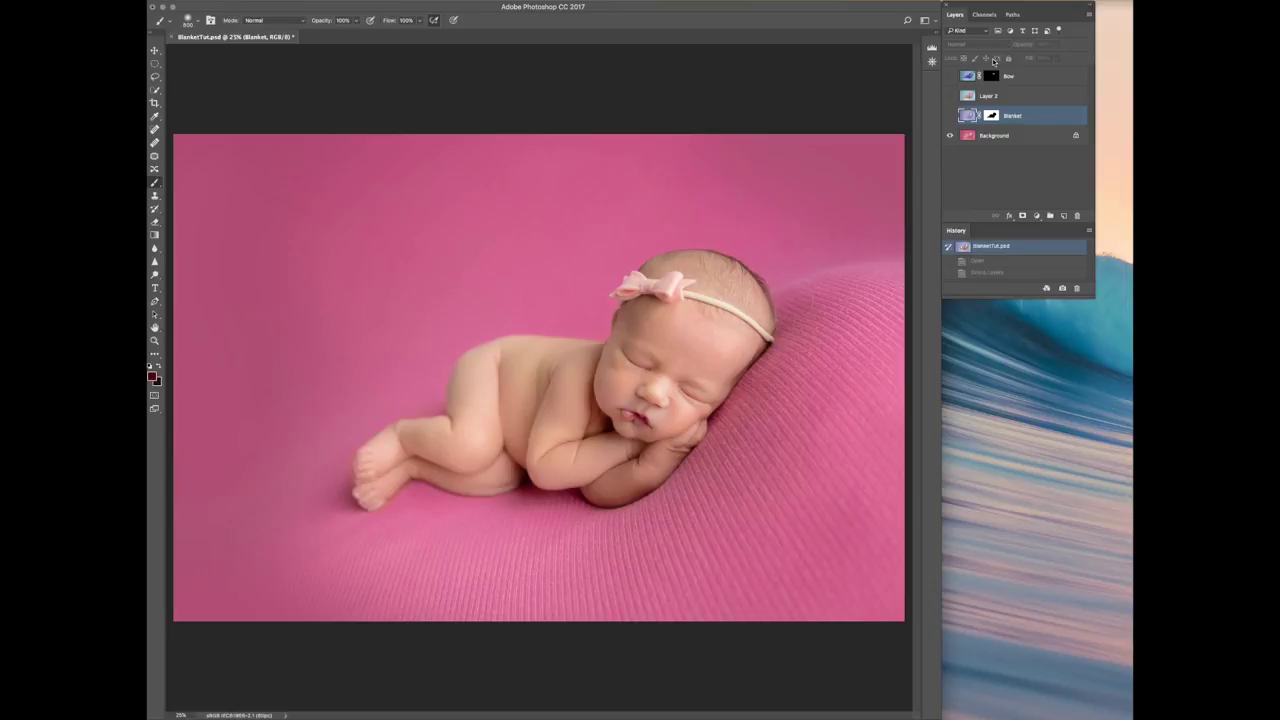
Group the Bow, Layer 2 and Blanket layers together, and duplicate the Background layer.
{"action": "left_click", "coordinate": [1022, 77]}
{"action": "left_click", "coordinate": [1041, 117], "text": "shift"}
{"action": "key", "text": "super+g"}
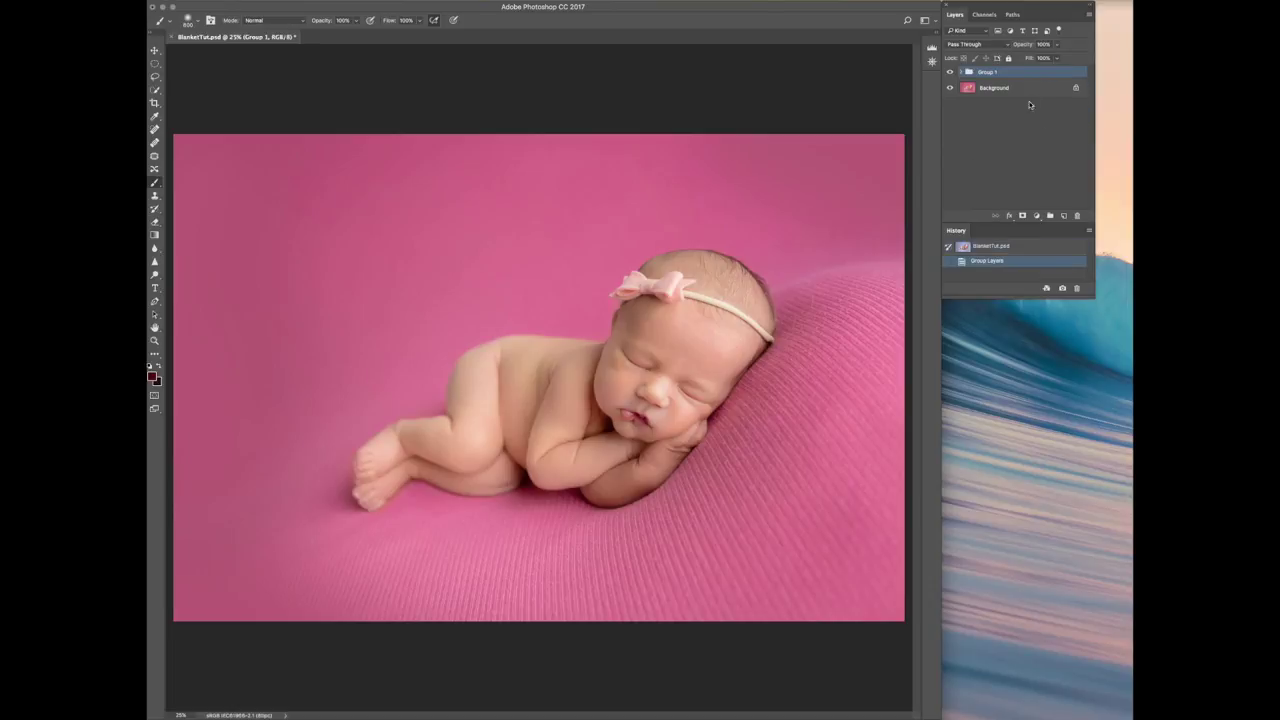
{"action": "left_click", "coordinate": [969, 92]}
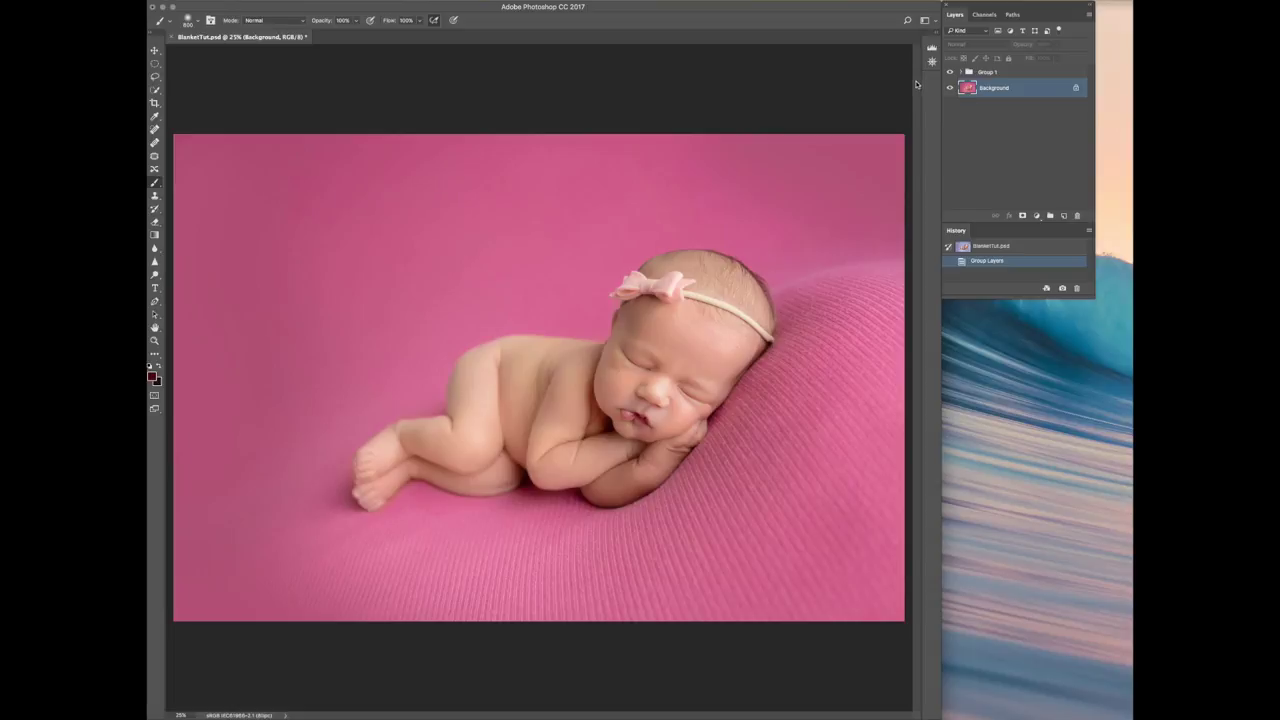
{"action": "key", "text": "ctrl+j"}
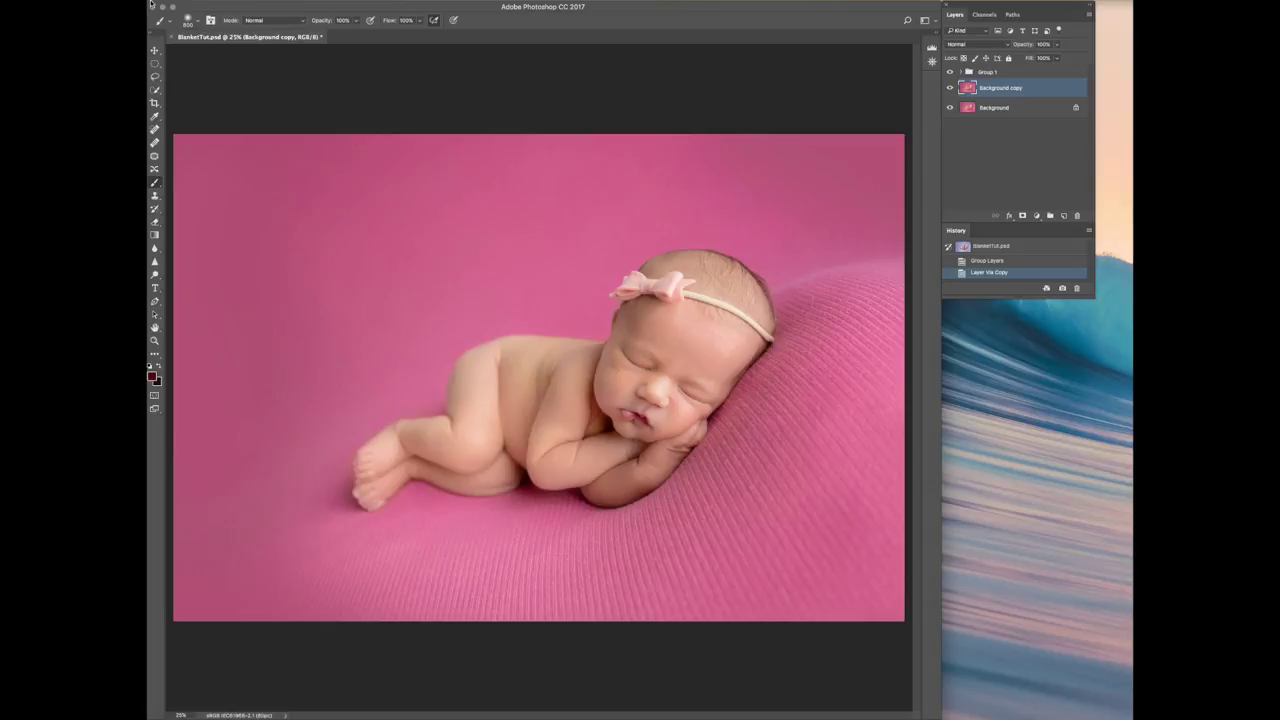
Select the whole baby, including the bow and headband, with the Quick Selection tool, using a smaller brush for the edges.
{"action": "left_click", "coordinate": [155, 90]}
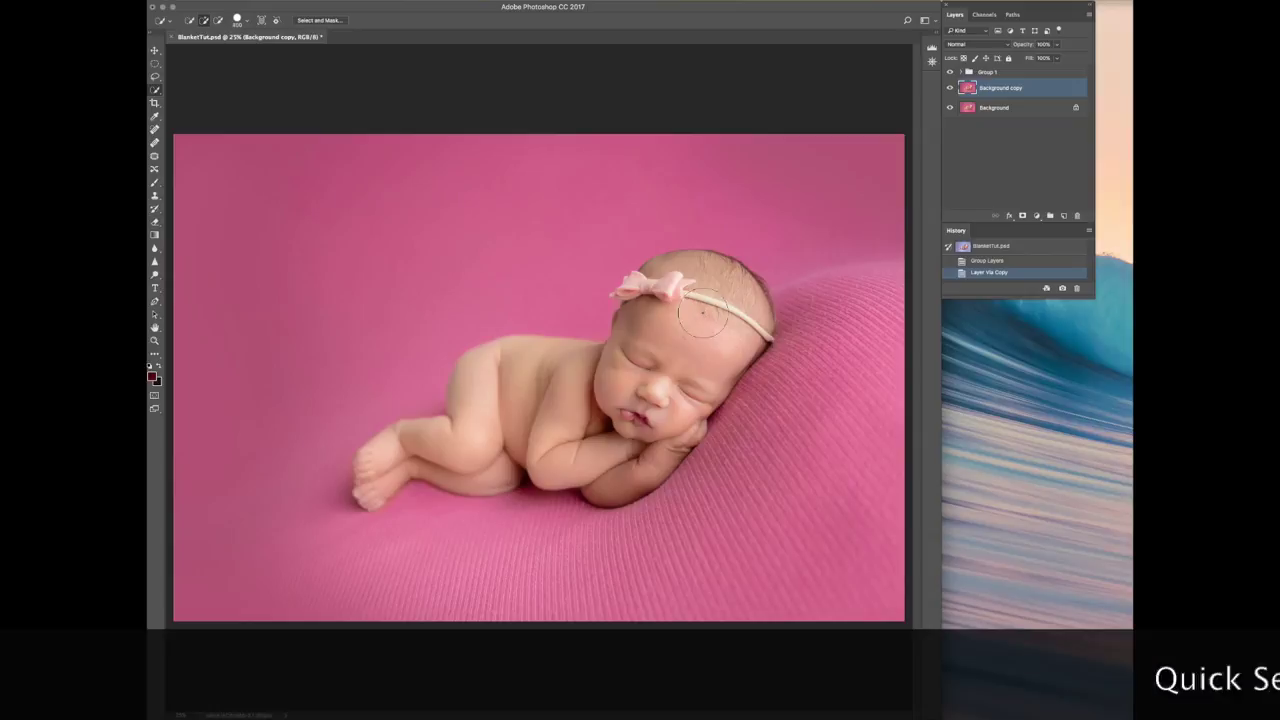
{"action": "mouse_move", "coordinate": [694, 318]}
{"action": "left_mouse_down"}
{"action": "mouse_move", "coordinate": [623, 411]}
{"action": "mouse_move", "coordinate": [570, 405]}
{"action": "mouse_move", "coordinate": [488, 451]}
{"action": "left_mouse_up"}
{"action": "key", "text": "bracketleft"}
{"action": "key", "text": "bracketleft"}
{"action": "key", "text": "bracketleft"}
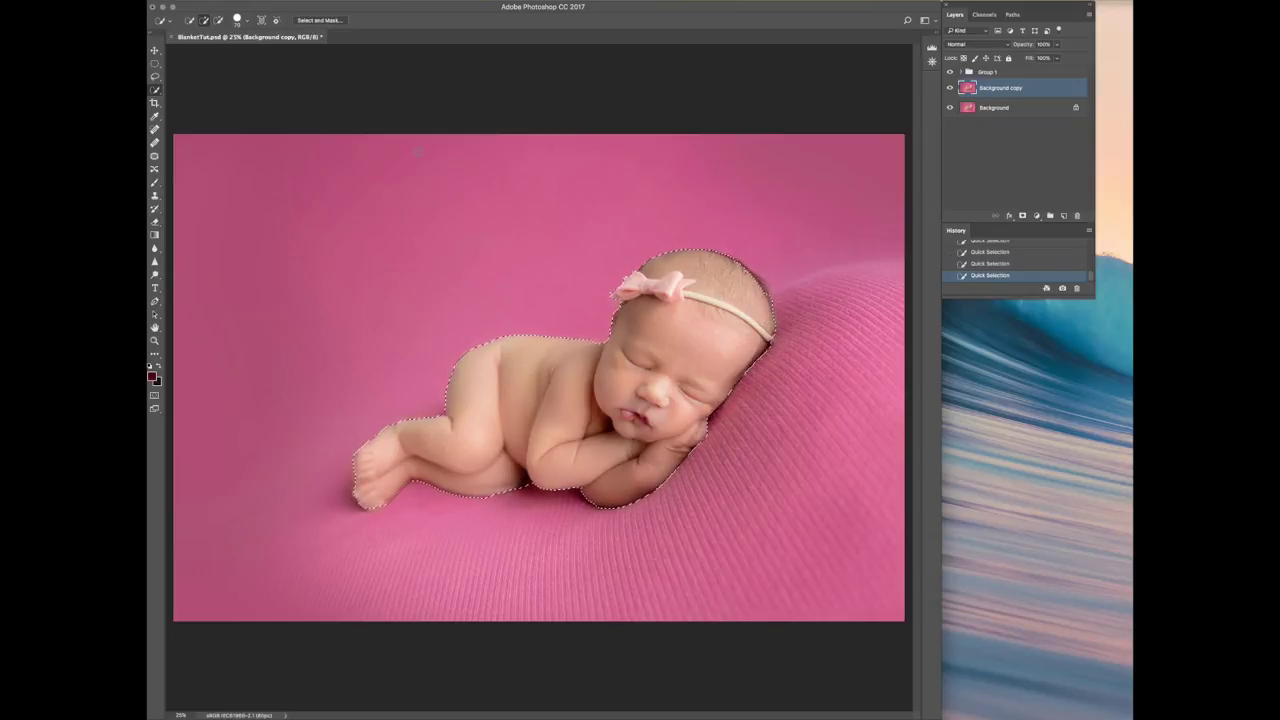
Run Select and Mask on the baby selection, check its edges up close, and output it as a selection with the remembered settings.
{"action": "left_click", "coordinate": [342, 19]}
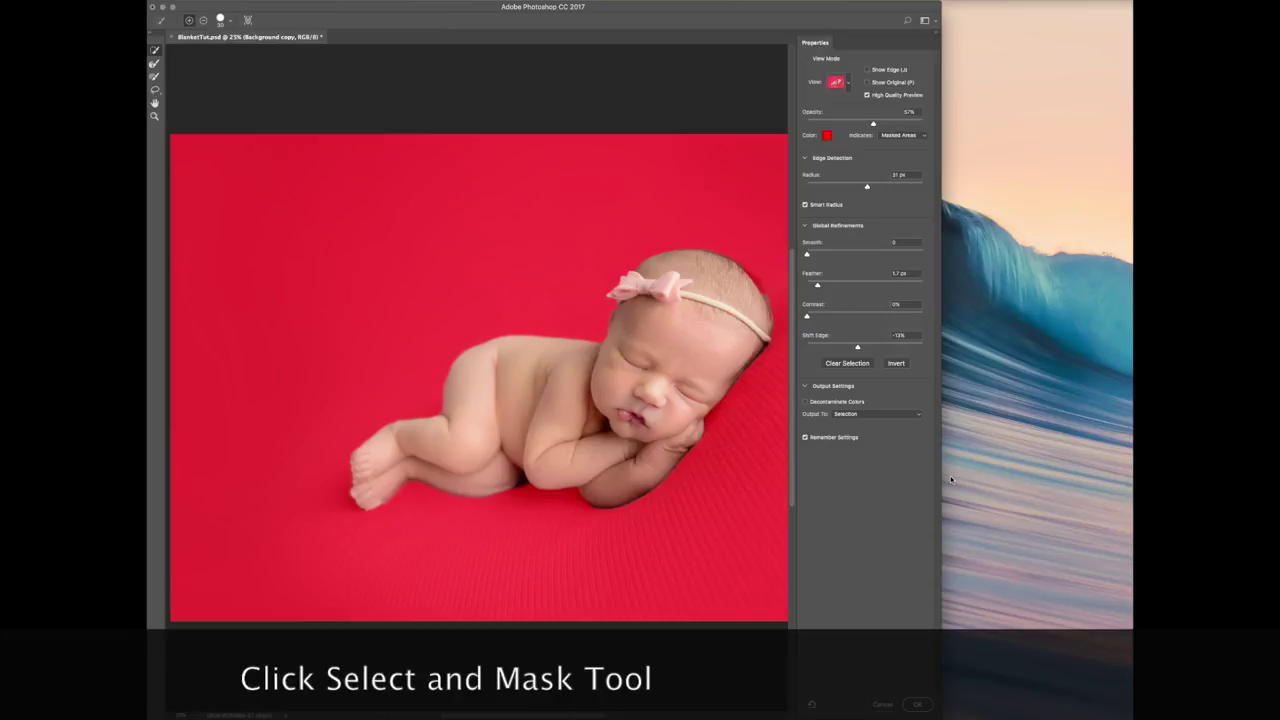
{"action": "left_click_drag", "start_coordinate": [859, 4], "coordinate": [936, 3]}
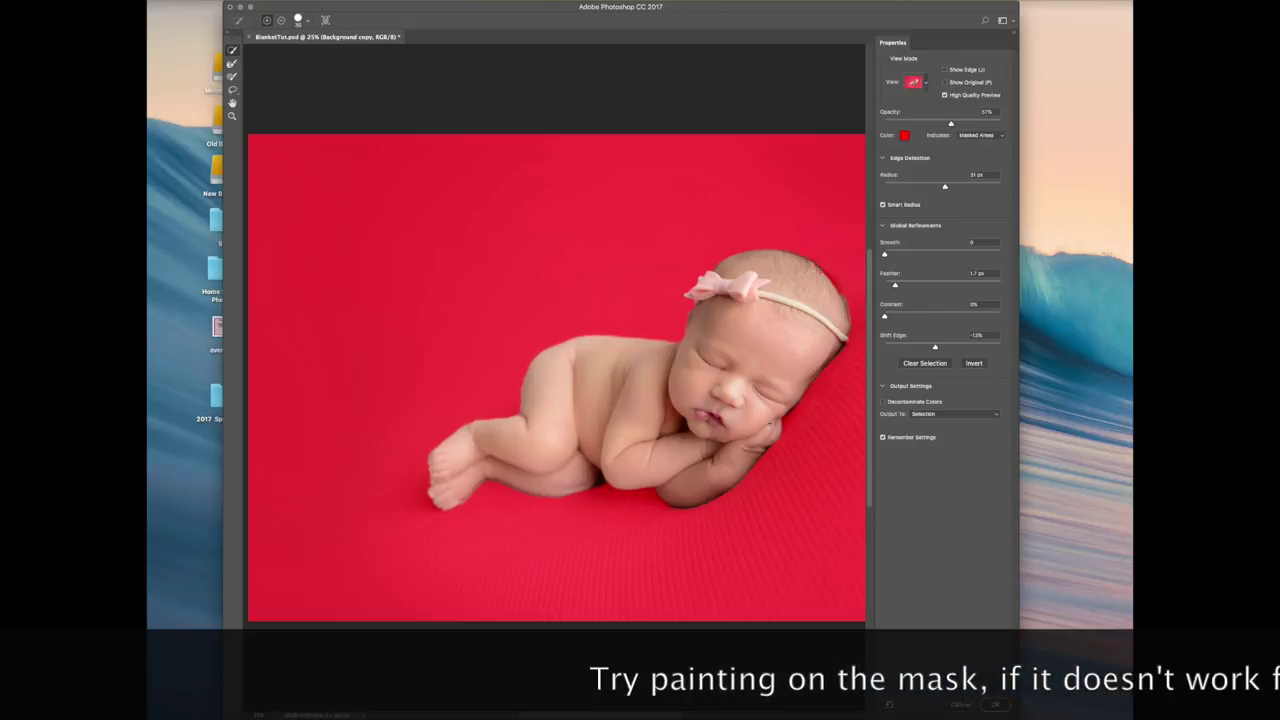
{"action": "scroll", "coordinate": [770, 423], "scroll_direction": "up", "scroll_amount": 5}
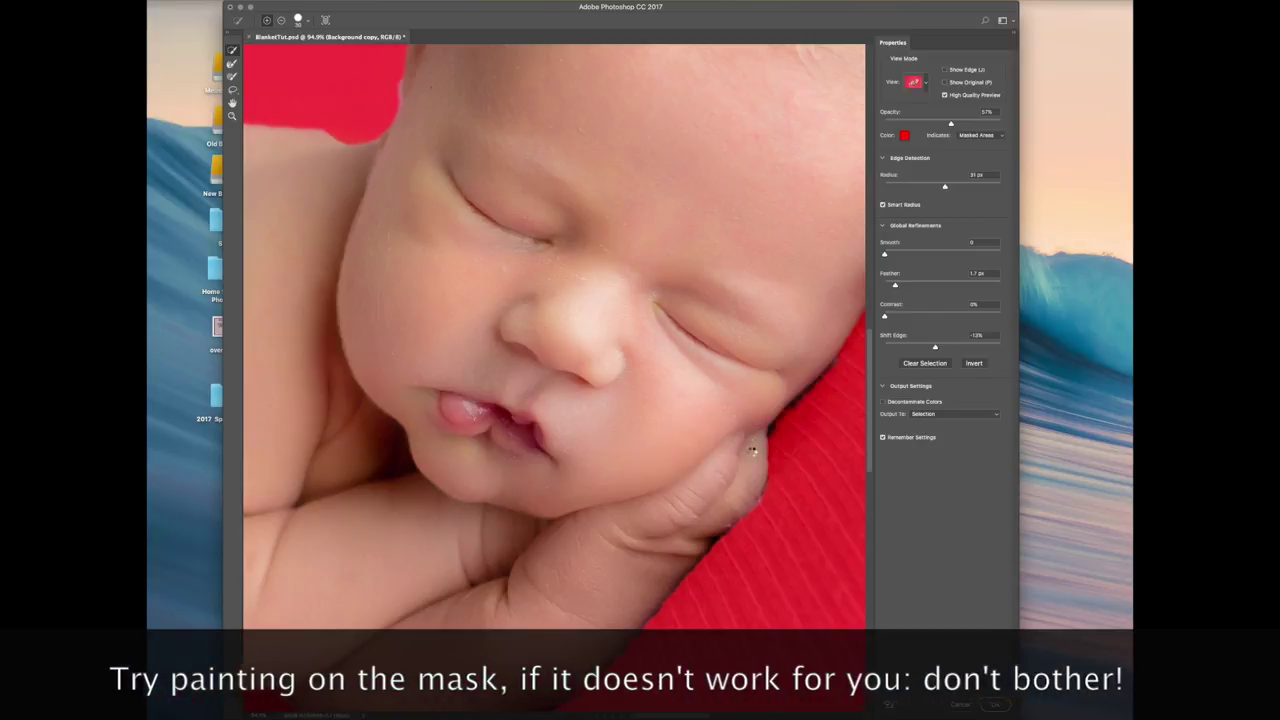
{"action": "scroll", "coordinate": [752, 452], "scroll_direction": "down", "scroll_amount": 5}
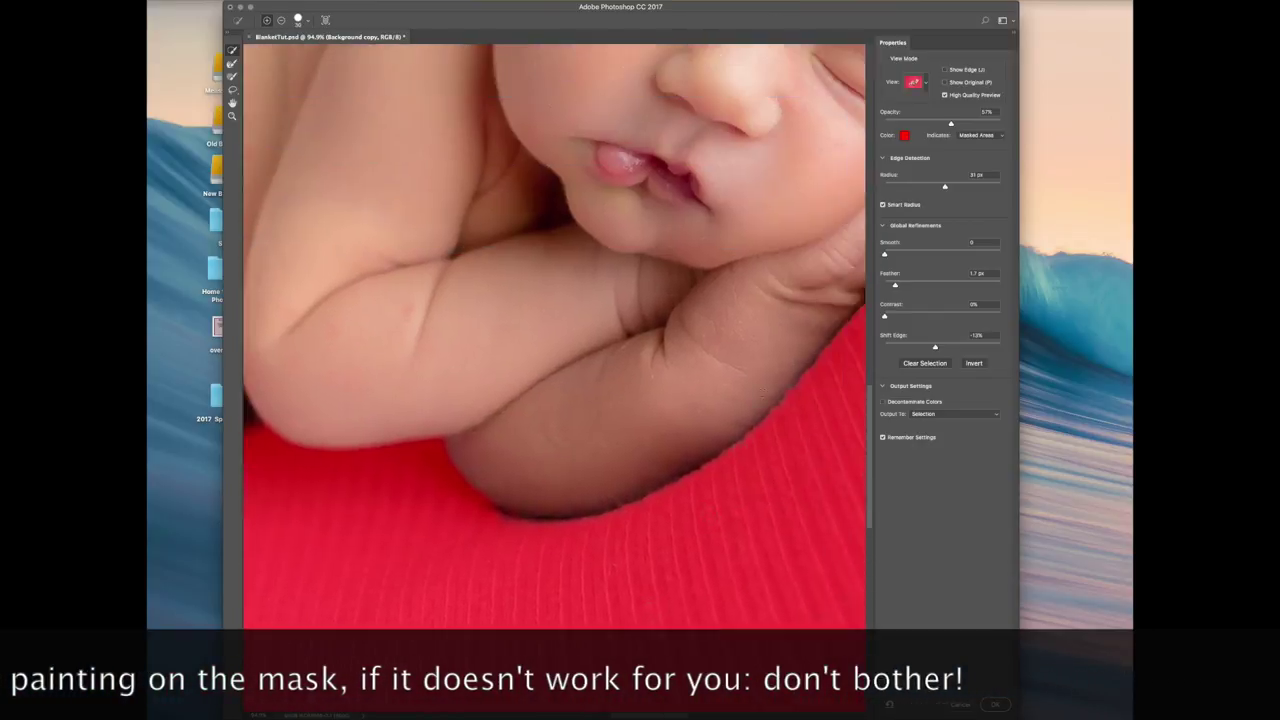
{"action": "scroll", "coordinate": [647, 390], "scroll_direction": "up", "scroll_amount": 5}
{"action": "scroll", "coordinate": [647, 390], "scroll_direction": "right", "scroll_amount": 6}
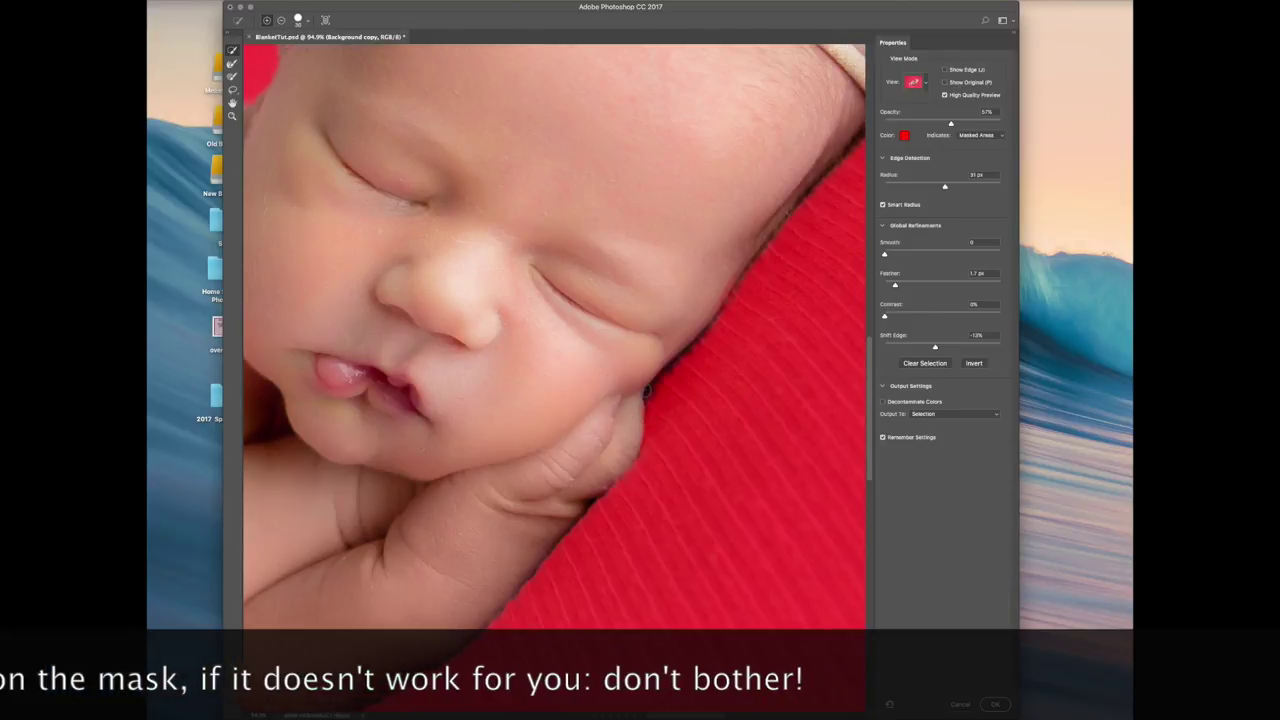
{"action": "scroll", "coordinate": [647, 390], "scroll_direction": "up", "scroll_amount": 2}
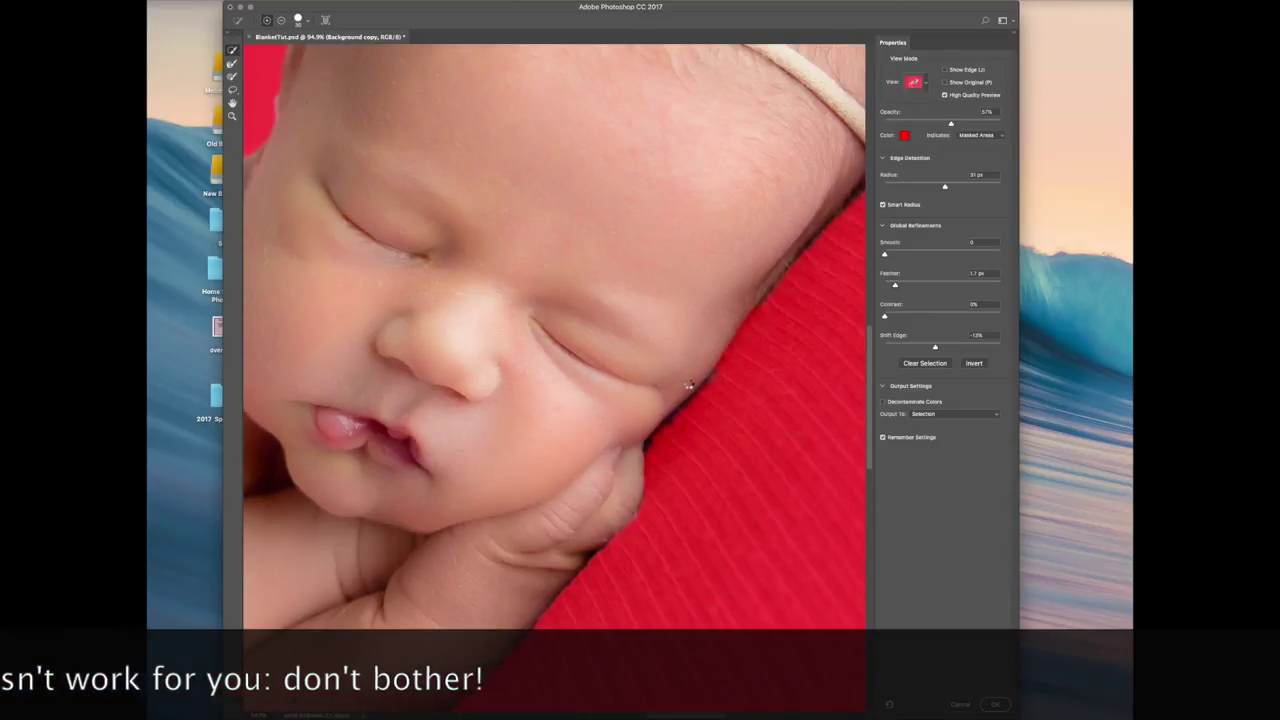
{"action": "scroll", "coordinate": [688, 384], "scroll_direction": "down", "scroll_amount": 3}
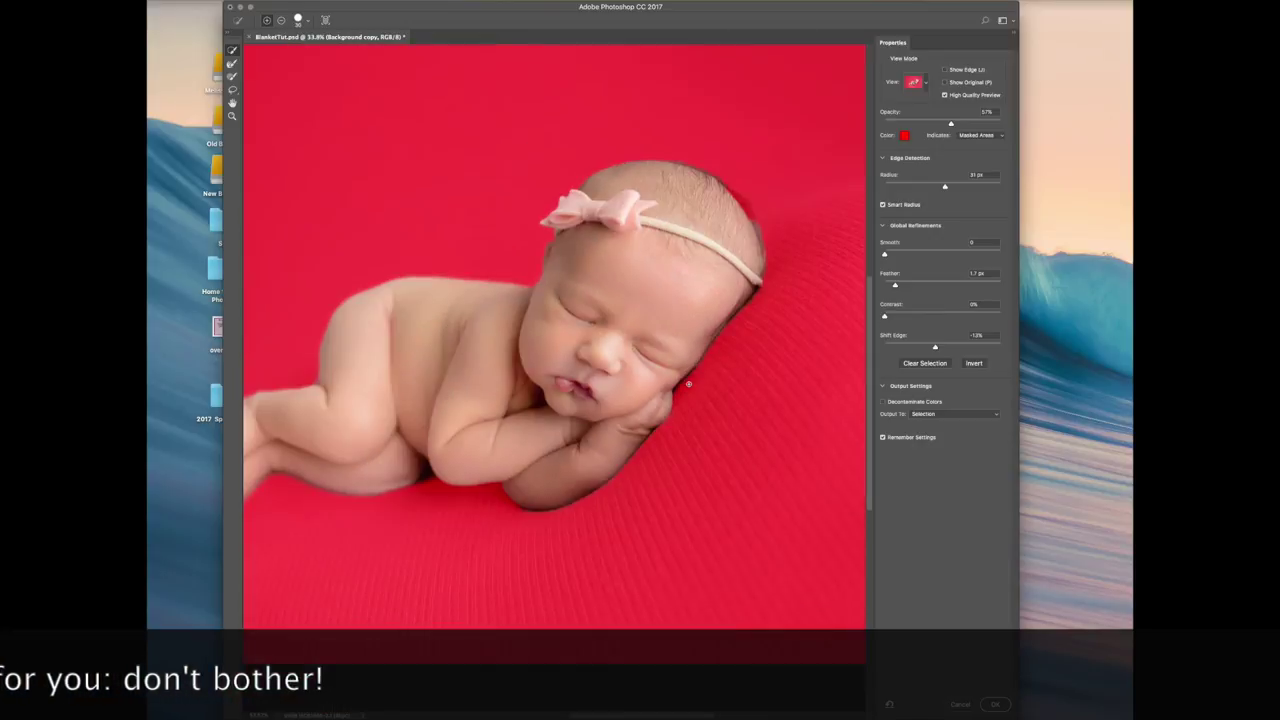
{"action": "scroll", "coordinate": [688, 384], "scroll_direction": "left", "scroll_amount": 5}
{"action": "scroll", "coordinate": [688, 384], "scroll_direction": "right", "scroll_amount": 2}
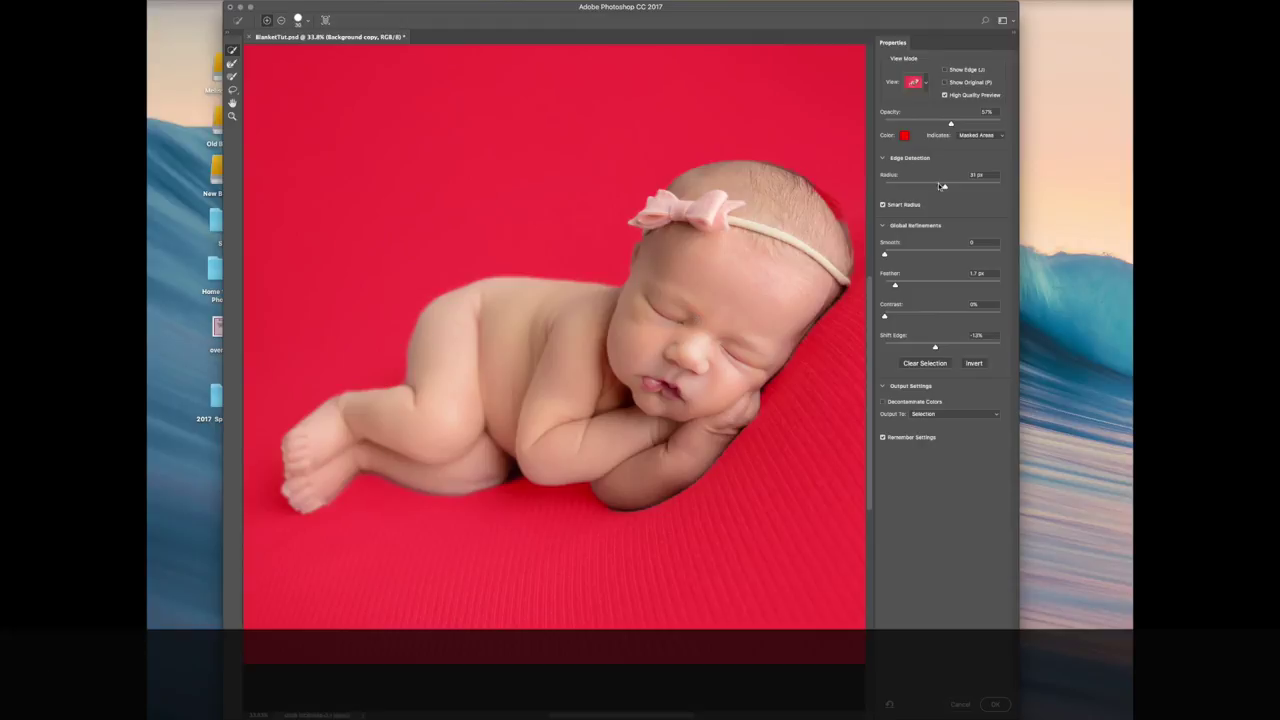
{"action": "left_click", "coordinate": [995, 705]}
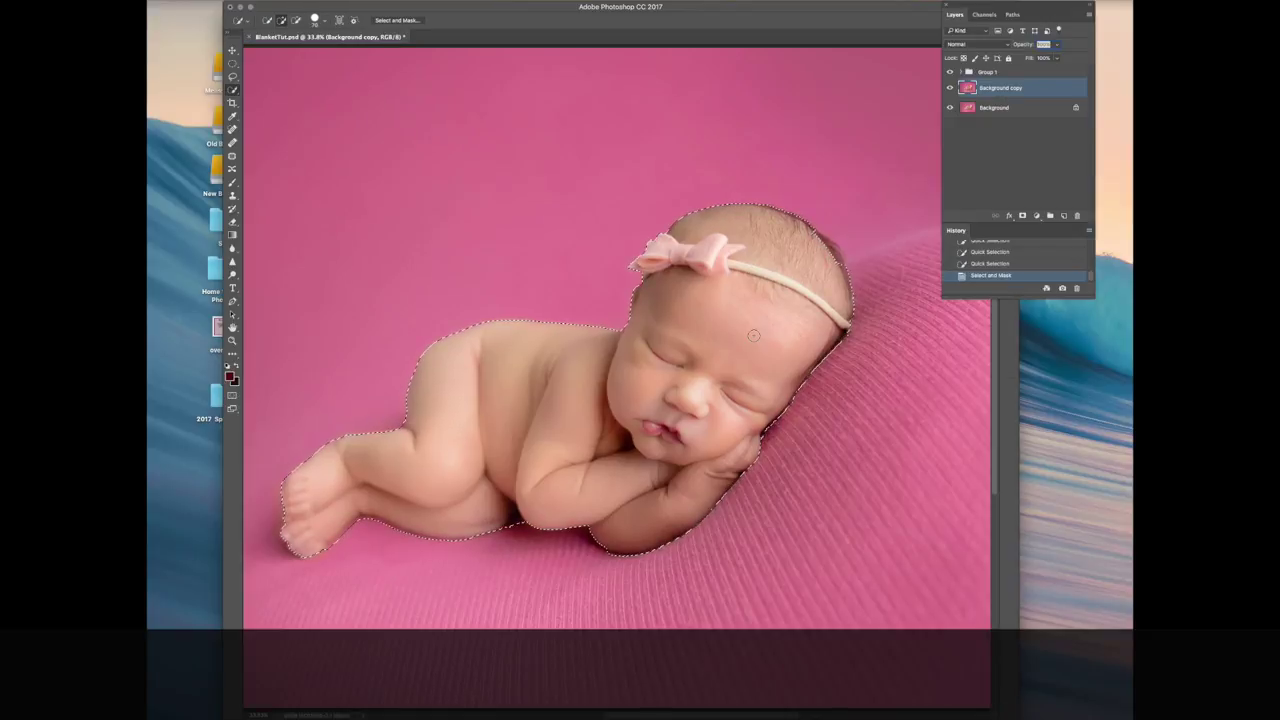
Enter Quick Mask mode and correct the mask along the back of the baby's head and face with white and black brush strokes.
{"action": "key", "text": "q"}
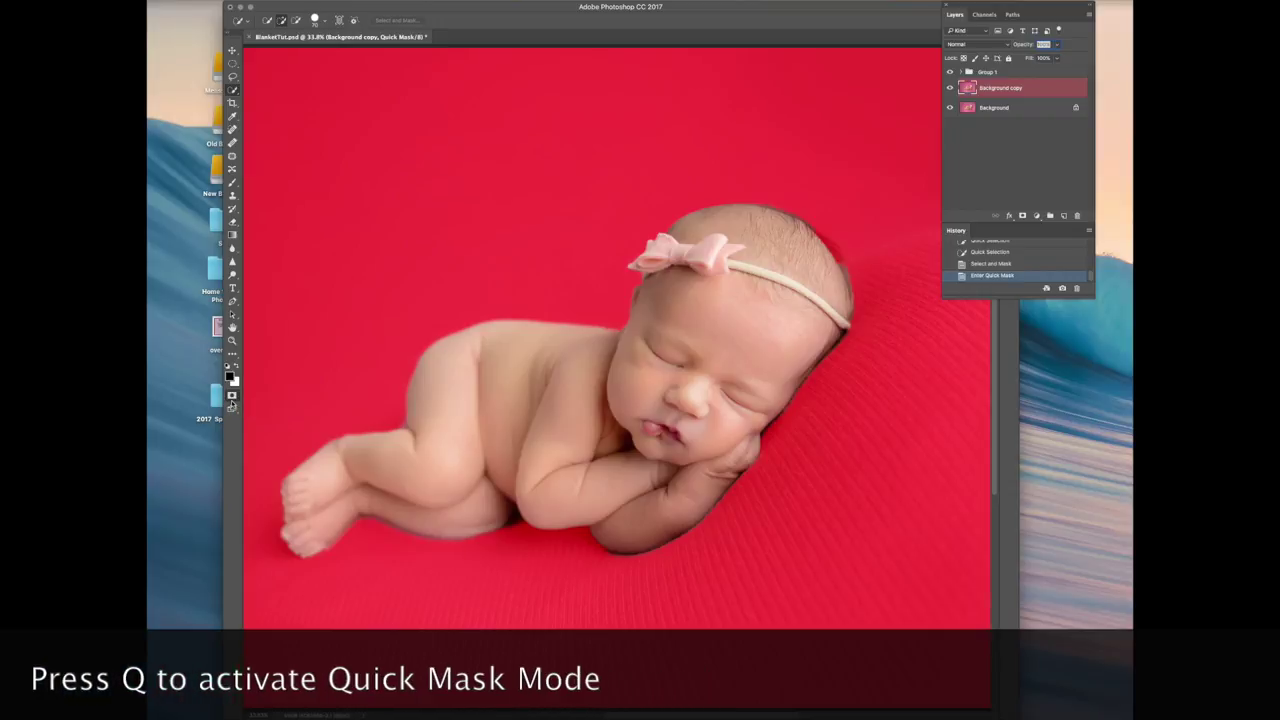
{"action": "key", "text": "b"}
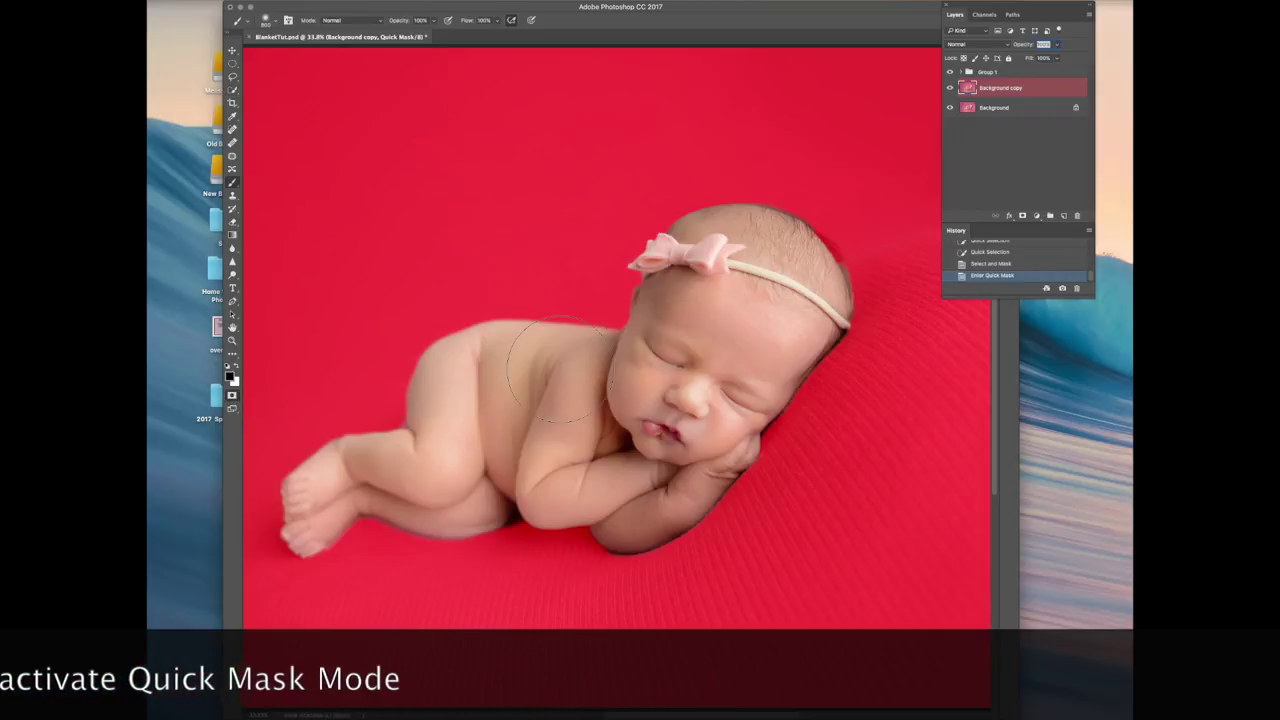
{"action": "key", "text": "bracketright"}
{"action": "key", "text": "bracketright"}
{"action": "left_click", "coordinate": [836, 267]}
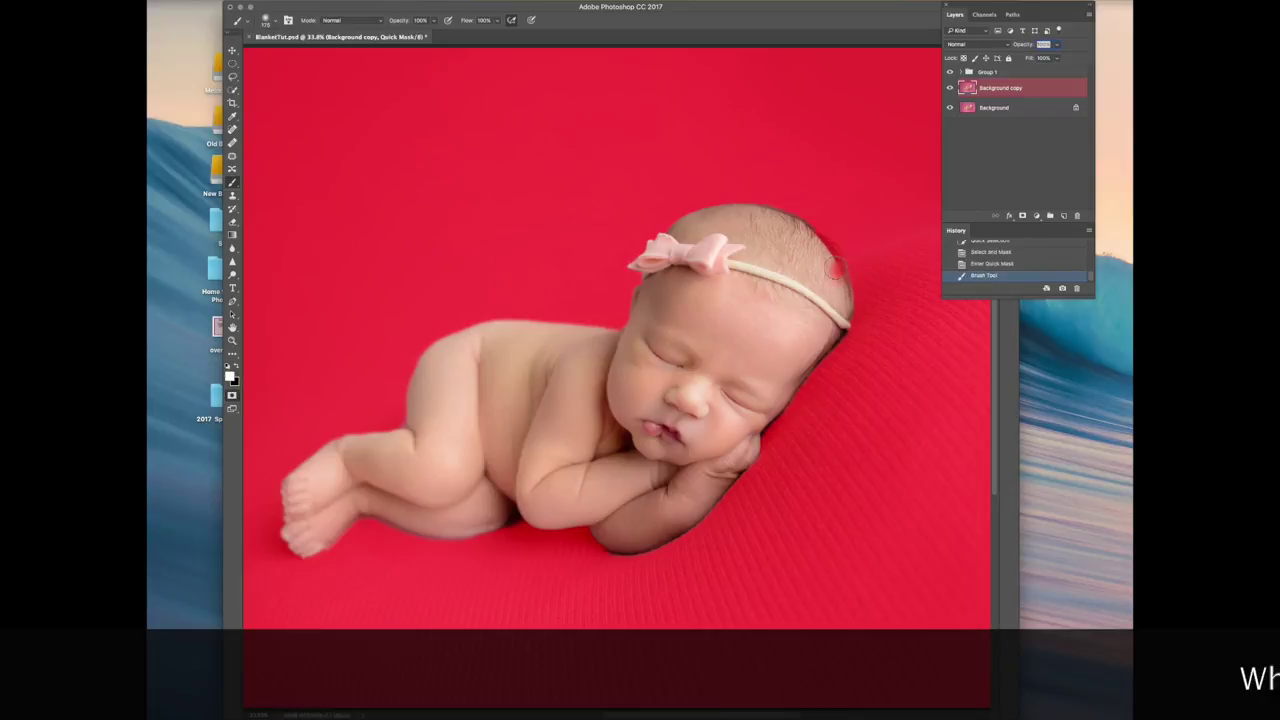
{"action": "mouse_move", "coordinate": [833, 268]}
{"action": "left_mouse_down"}
{"action": "mouse_move", "coordinate": [837, 280]}
{"action": "mouse_move", "coordinate": [818, 212]}
{"action": "left_mouse_up"}
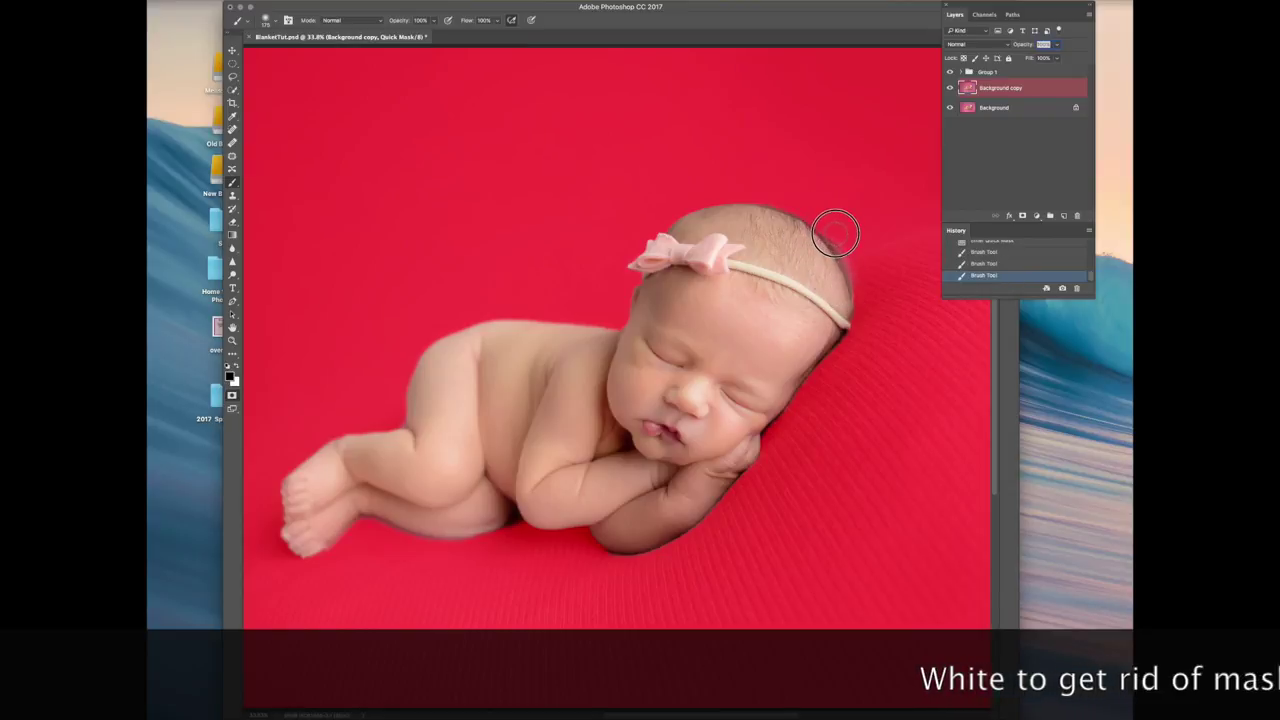
{"action": "left_click_drag", "start_coordinate": [871, 323], "coordinate": [811, 403]}
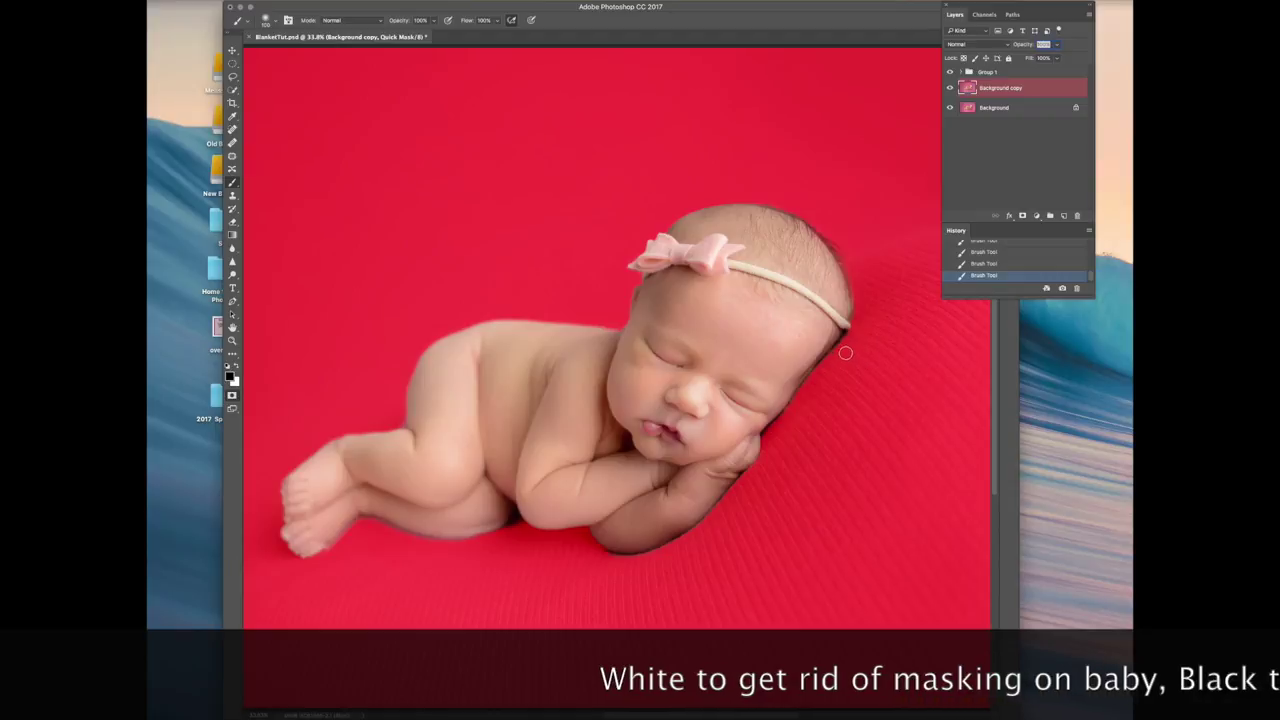
Touch up the rest of the quick mask around the baby's outline, adjusting the brush size up to 100 px.
{"action": "key", "text": "bracketleft"}
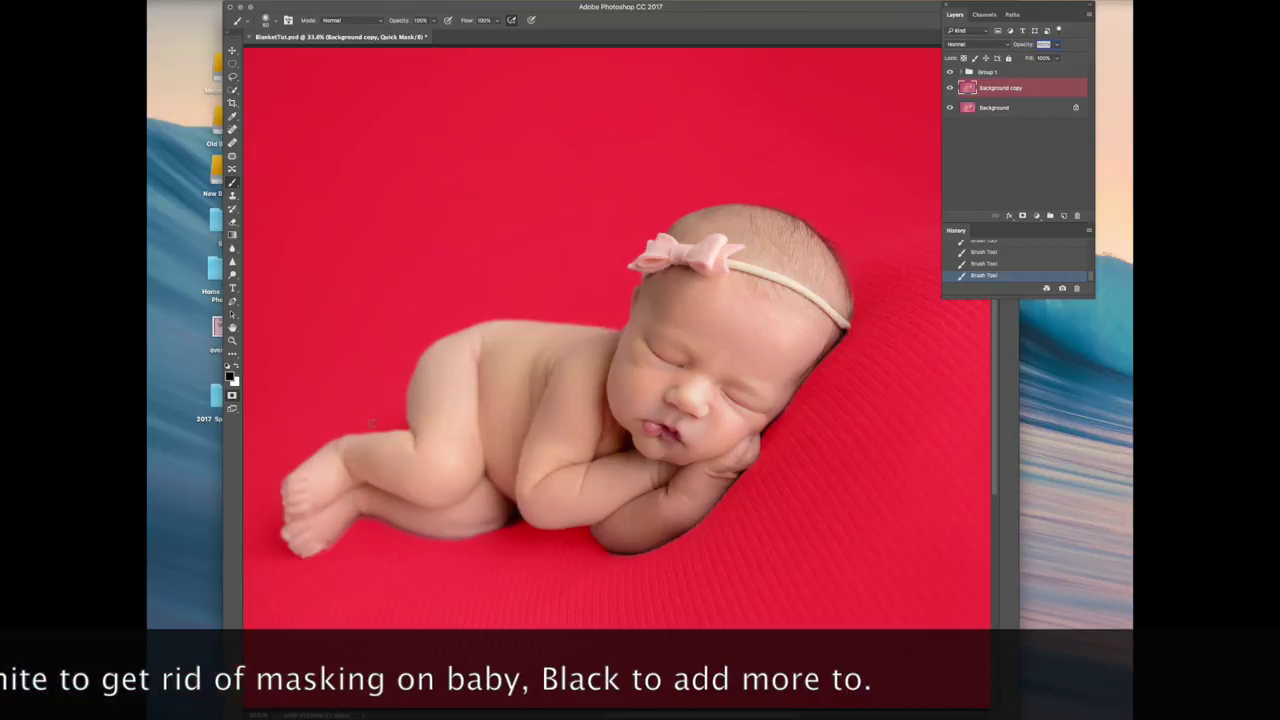
{"action": "key", "text": "bracketright"}
{"action": "key", "text": "bracketright"}
{"action": "key", "text": "bracketright"}
{"action": "key", "text": "bracketright"}
{"action": "key", "text": "bracketright"}
{"action": "key", "text": "bracketright"}
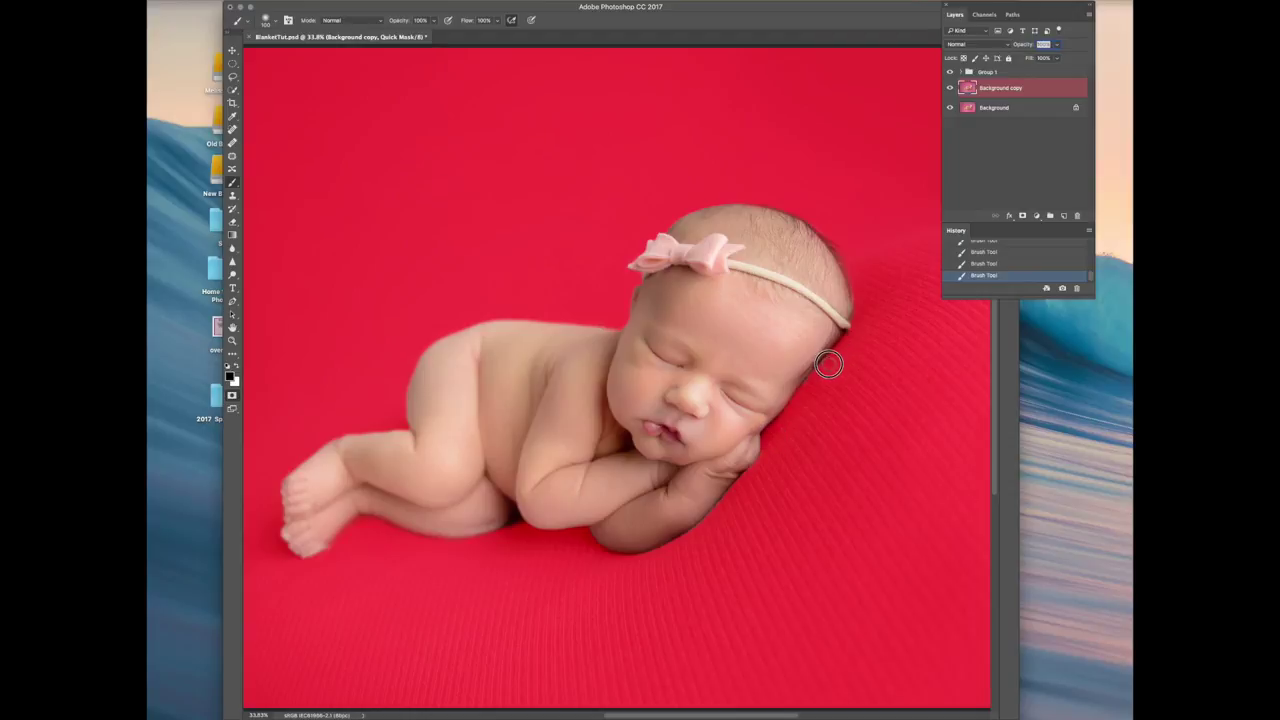
Exit Quick Mask mode, add an inverted layer mask hiding the baby on Background copy, and target that layer's image.
{"action": "key", "text": "q"}
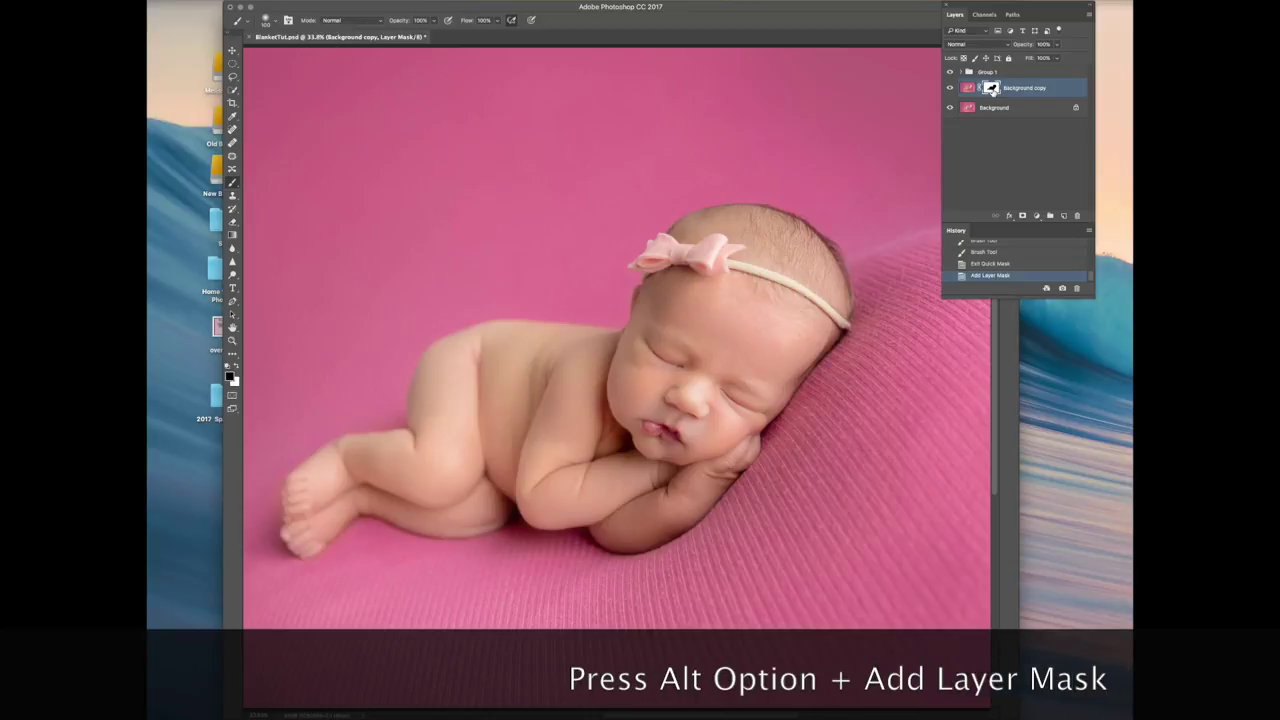
{"action": "left_click", "coordinate": [967, 88]}
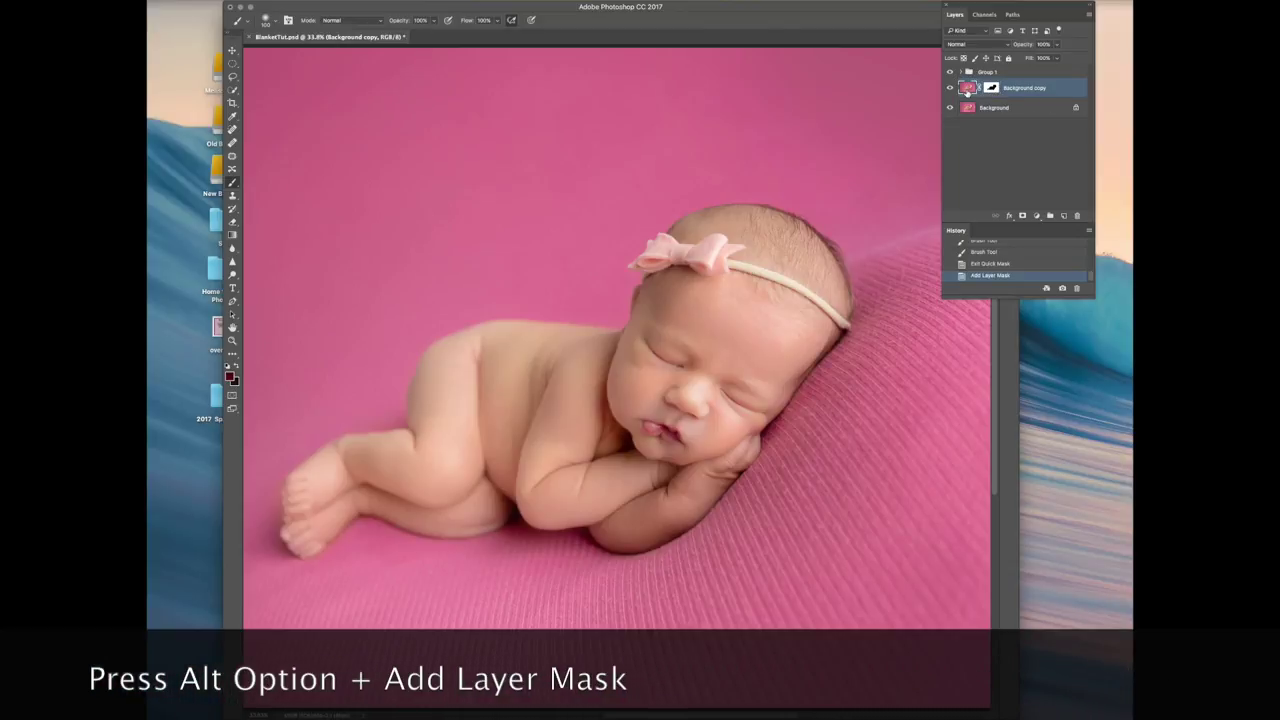
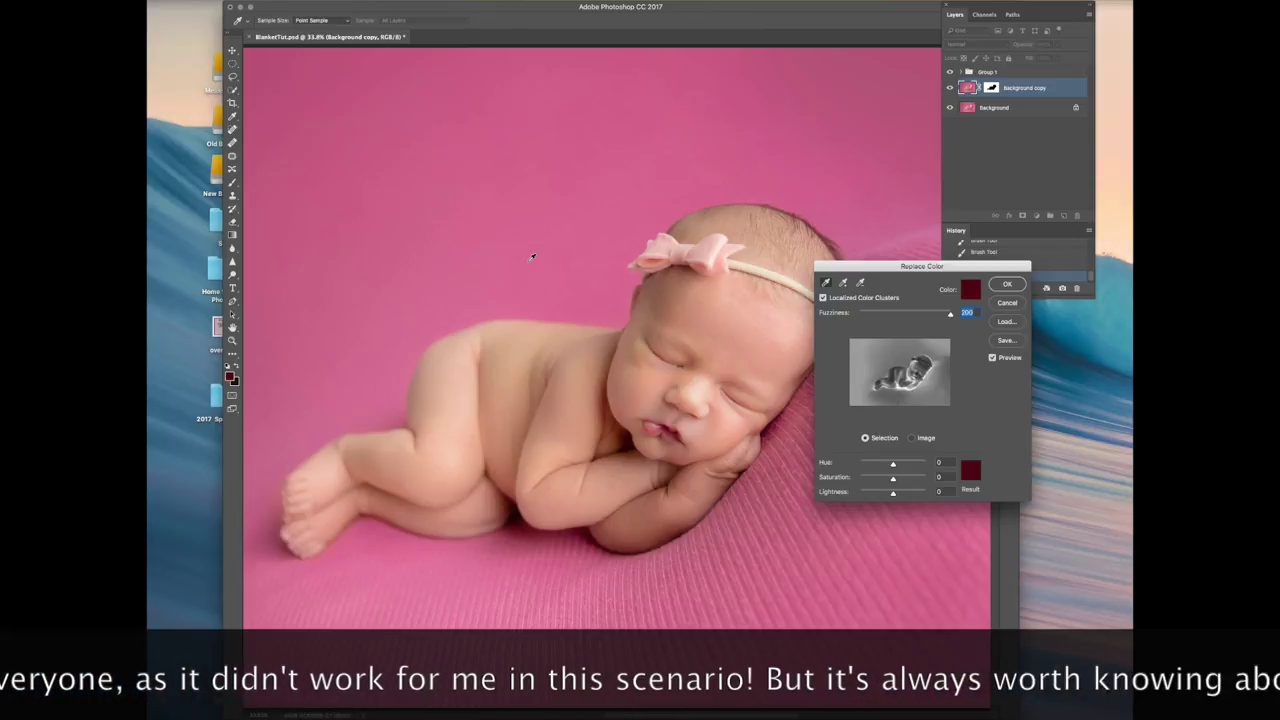
In Replace Color, sample the pink backdrop and set Fuzziness to 165 with Localized Color Clusters enabled.
{"action": "left_click", "coordinate": [532, 258]}
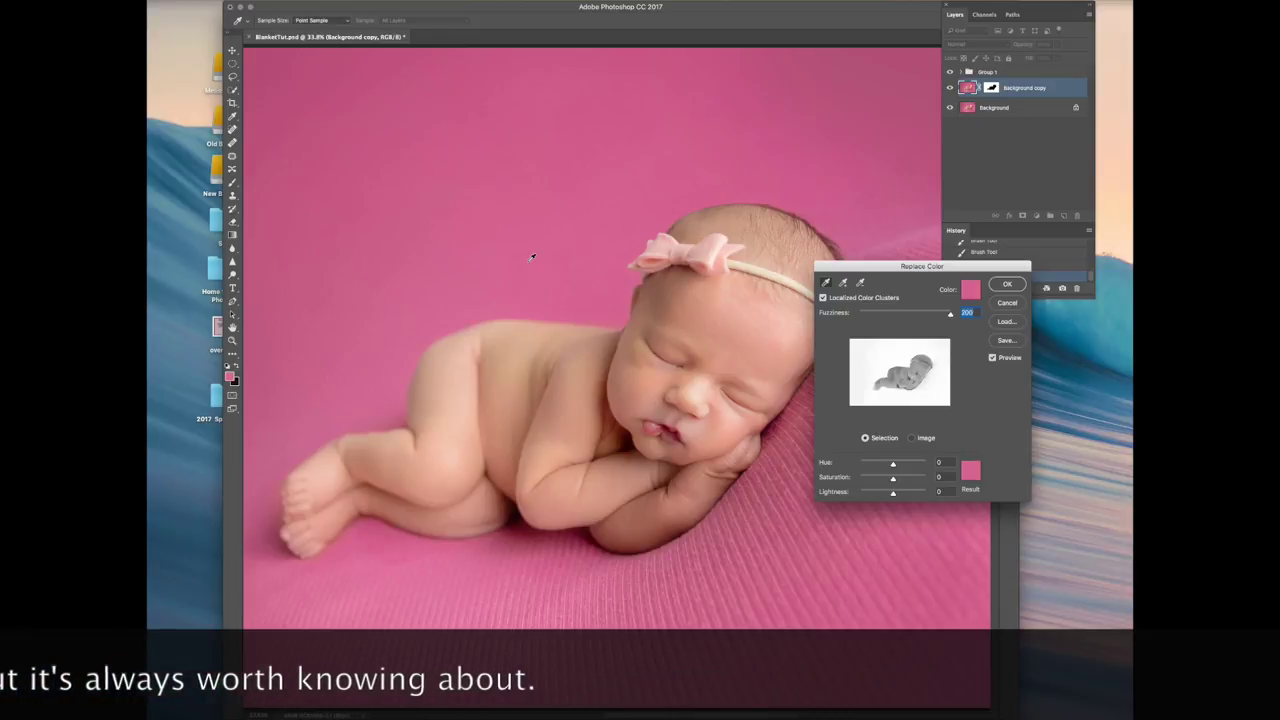
{"action": "left_click", "coordinate": [872, 314]}
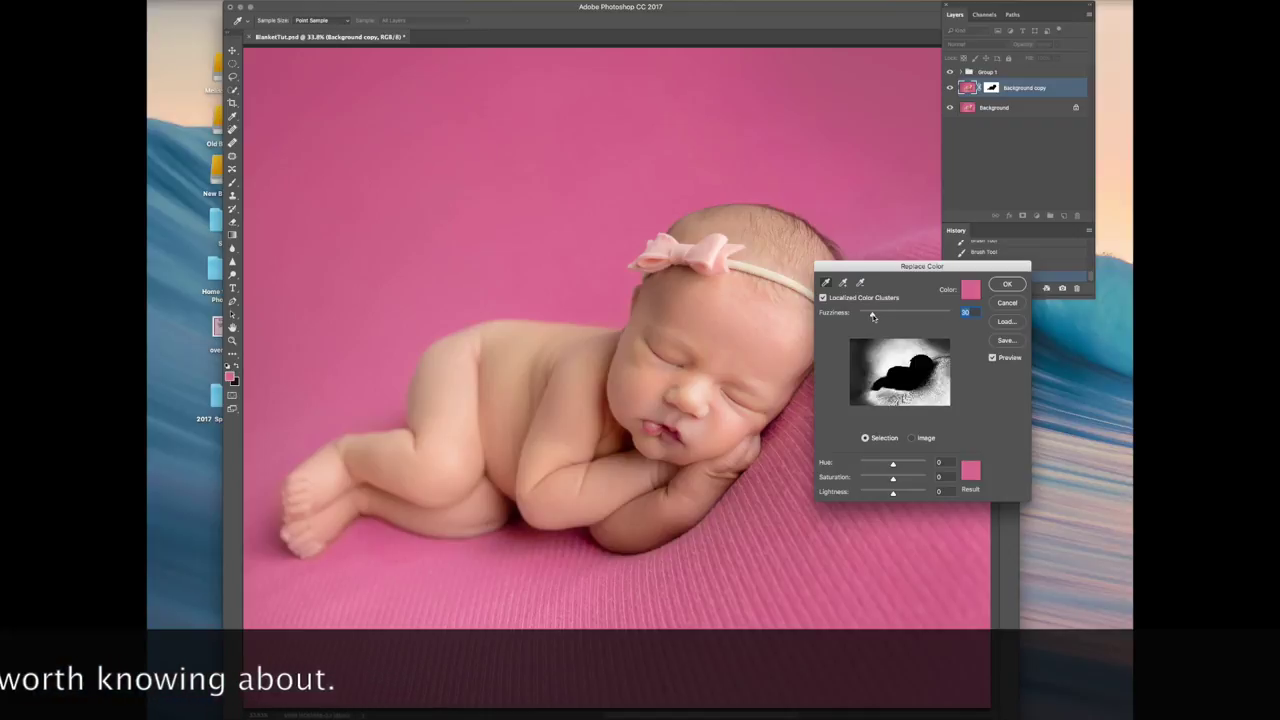
{"action": "left_click", "coordinate": [823, 297]}
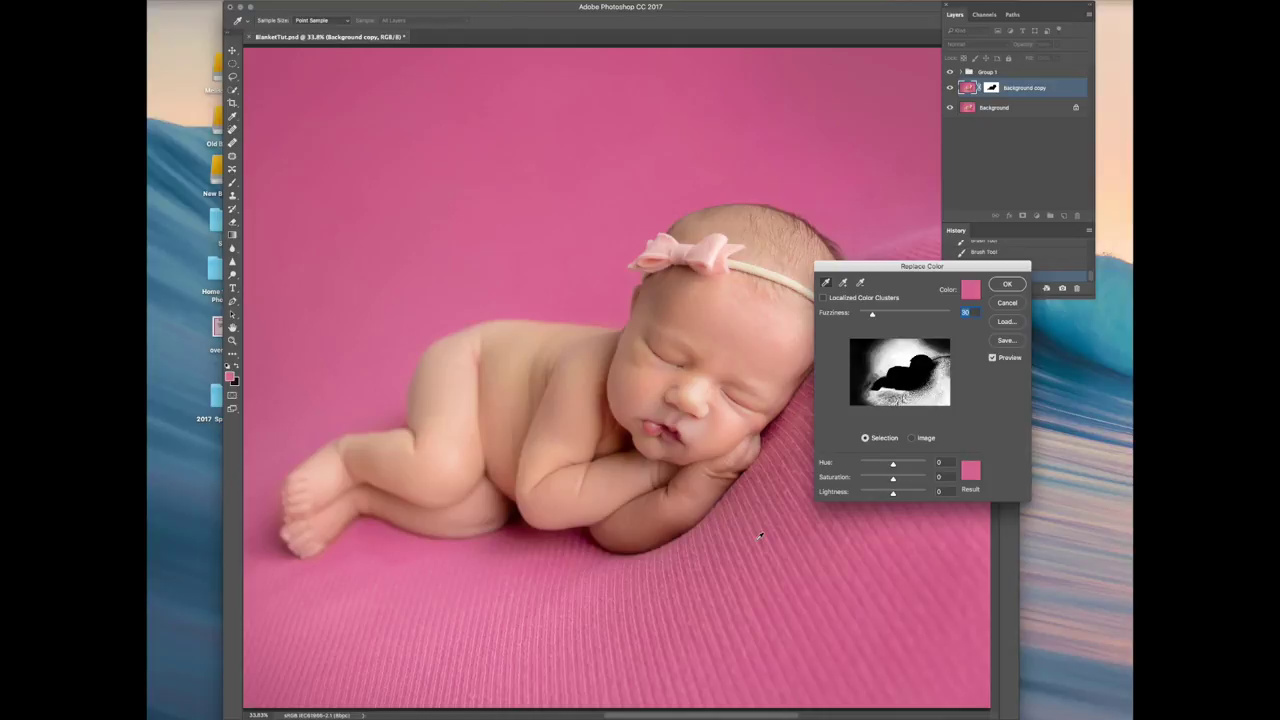
{"action": "left_click_drag", "start_coordinate": [872, 313], "coordinate": [935, 314]}
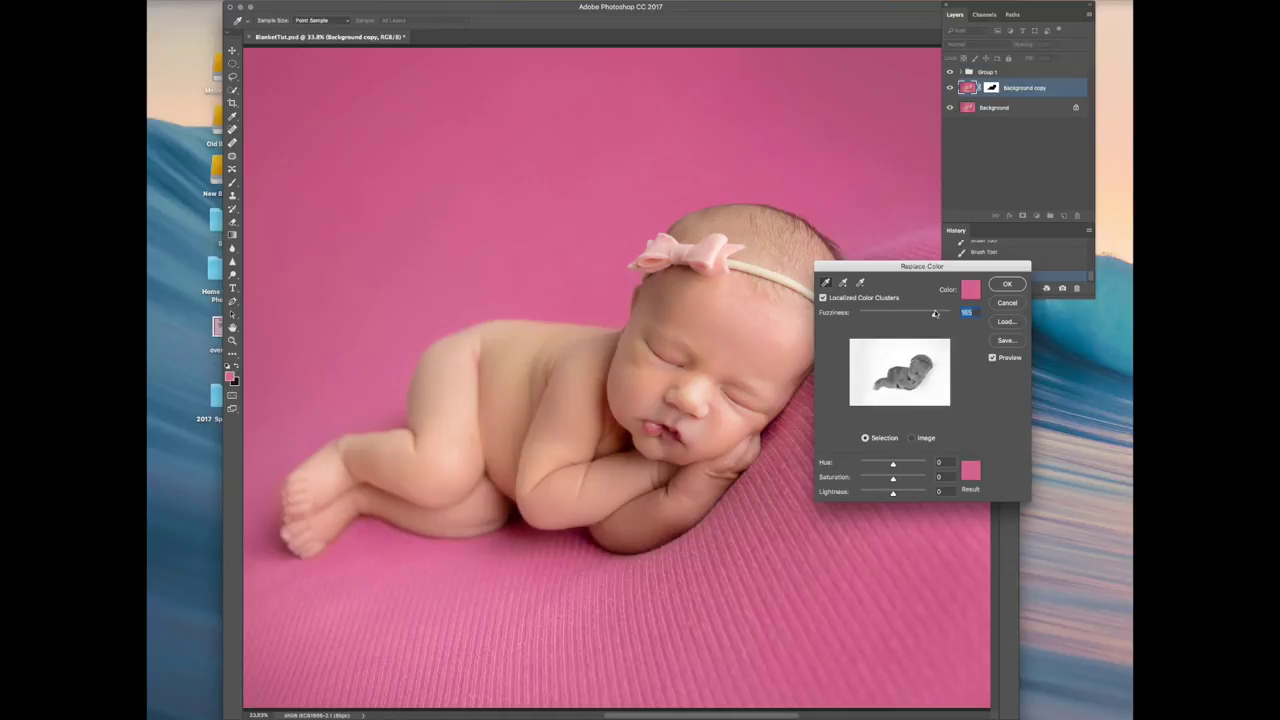
Try a dark mauve and a bright teal as the replacement result colour, ending on a muted teal, #8da7a5.
{"action": "left_click", "coordinate": [970, 474]}
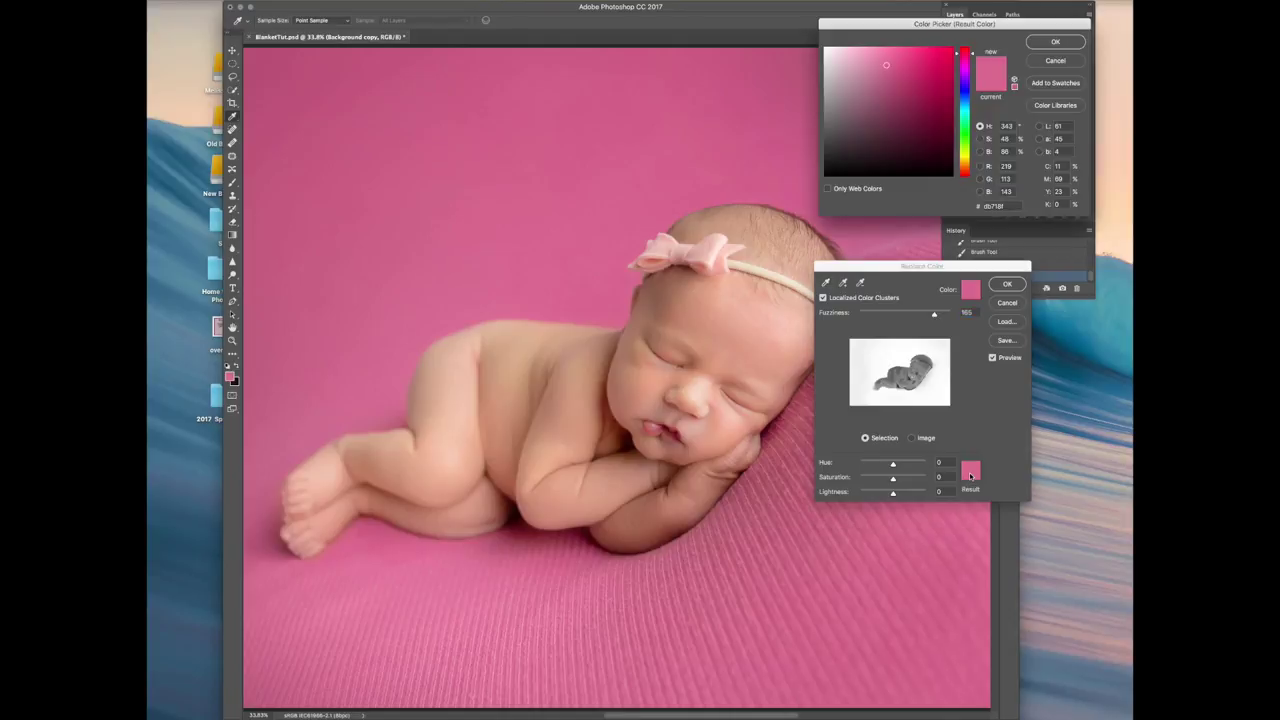
{"action": "left_click_drag", "start_coordinate": [885, 65], "coordinate": [881, 118]}
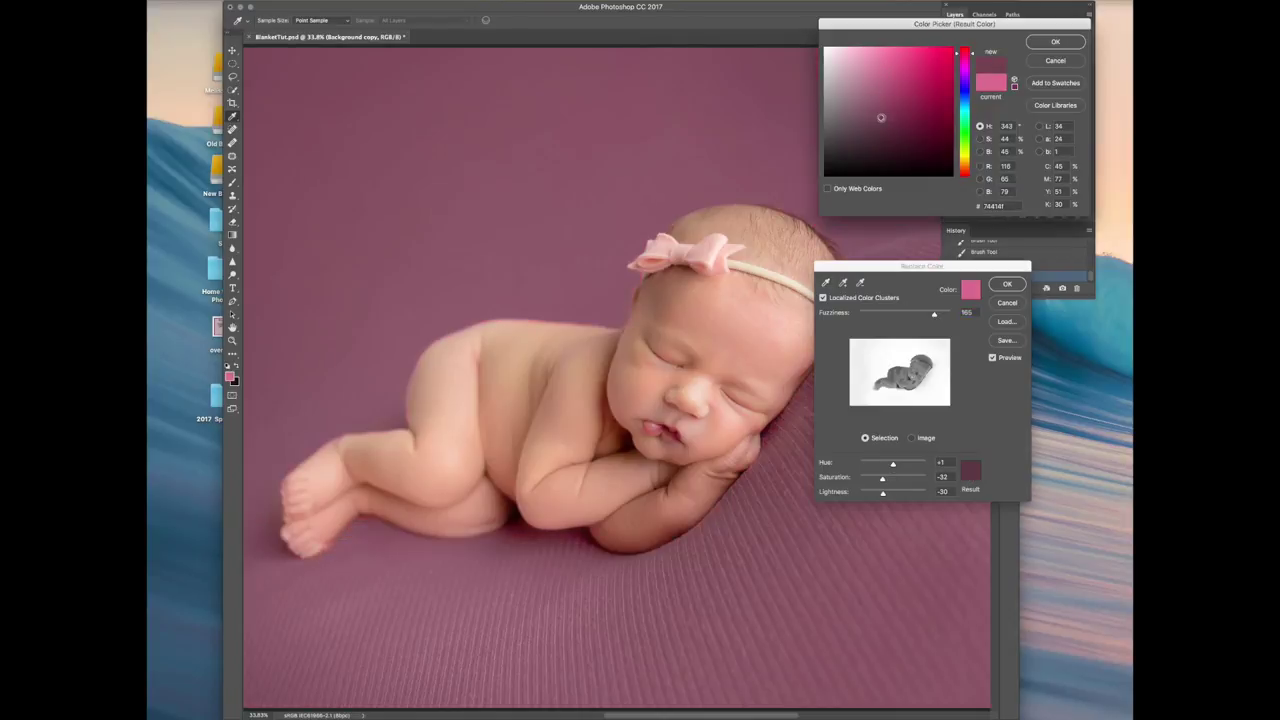
{"action": "left_click", "coordinate": [966, 114]}
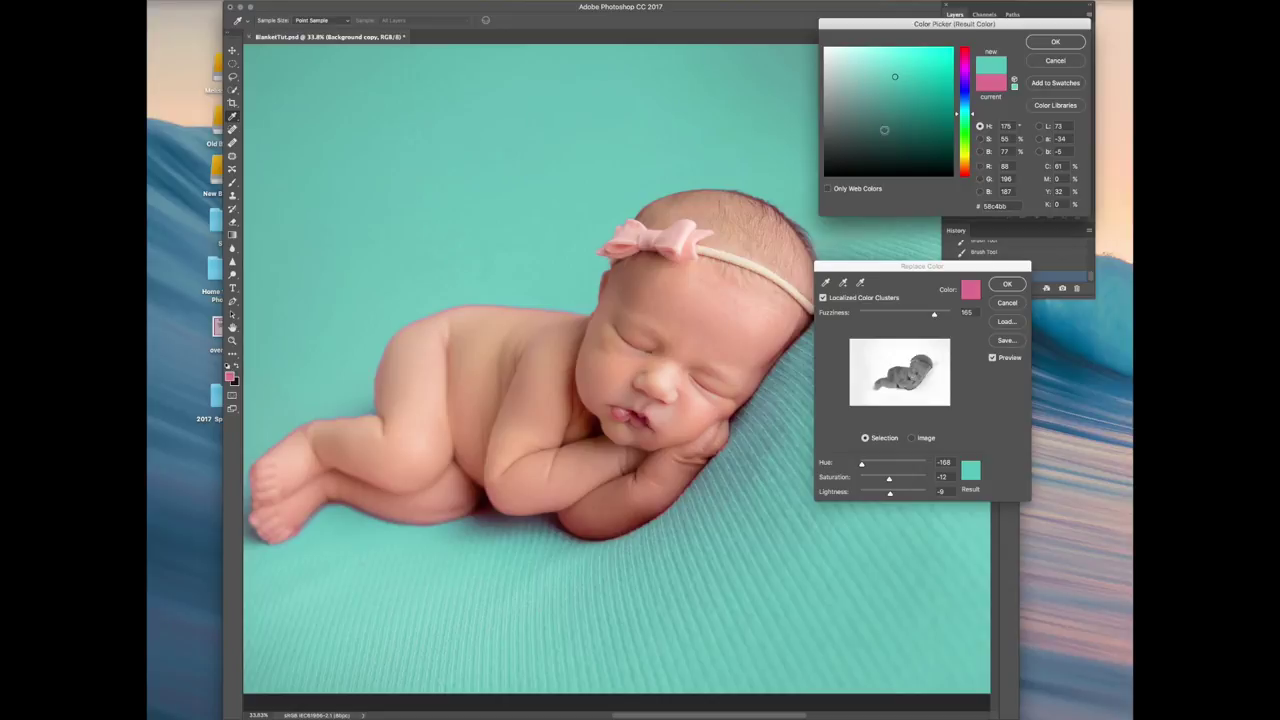
{"action": "mouse_move", "coordinate": [885, 131]}
{"action": "left_mouse_down"}
{"action": "mouse_move", "coordinate": [846, 153]}
{"action": "mouse_move", "coordinate": [843, 91]}
{"action": "left_mouse_up"}
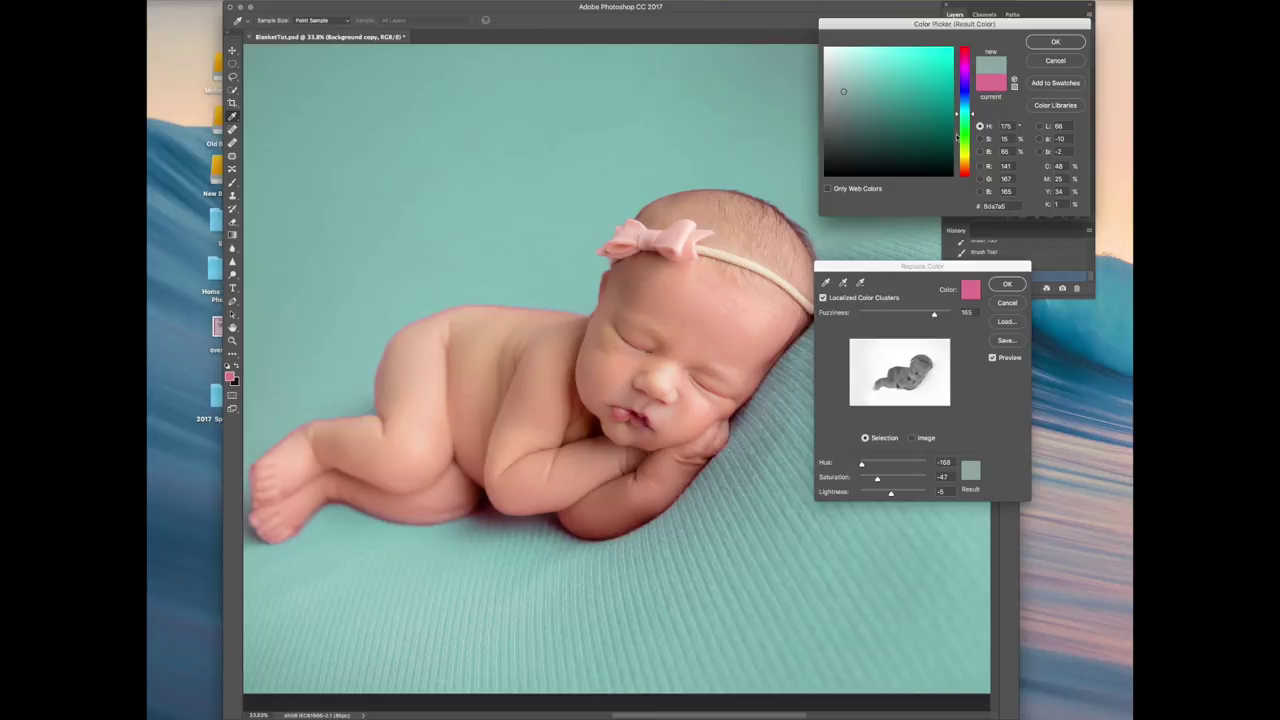
Try an olive green, #7f814c, and a brown, #816e4c, as the replacement result colour, including a more saturated variant of the brown.
{"action": "left_click_drag", "start_coordinate": [957, 148], "coordinate": [956, 156]}
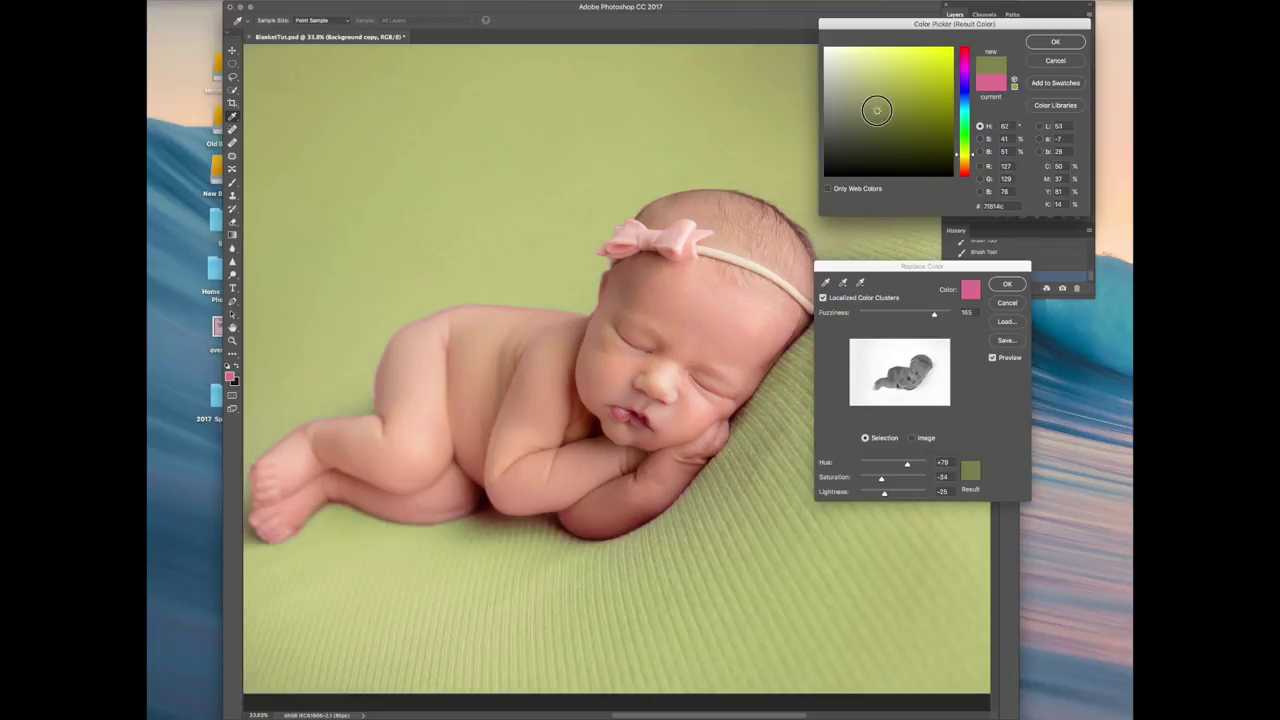
{"action": "left_click", "coordinate": [877, 110]}
{"action": "left_click", "coordinate": [957, 164]}
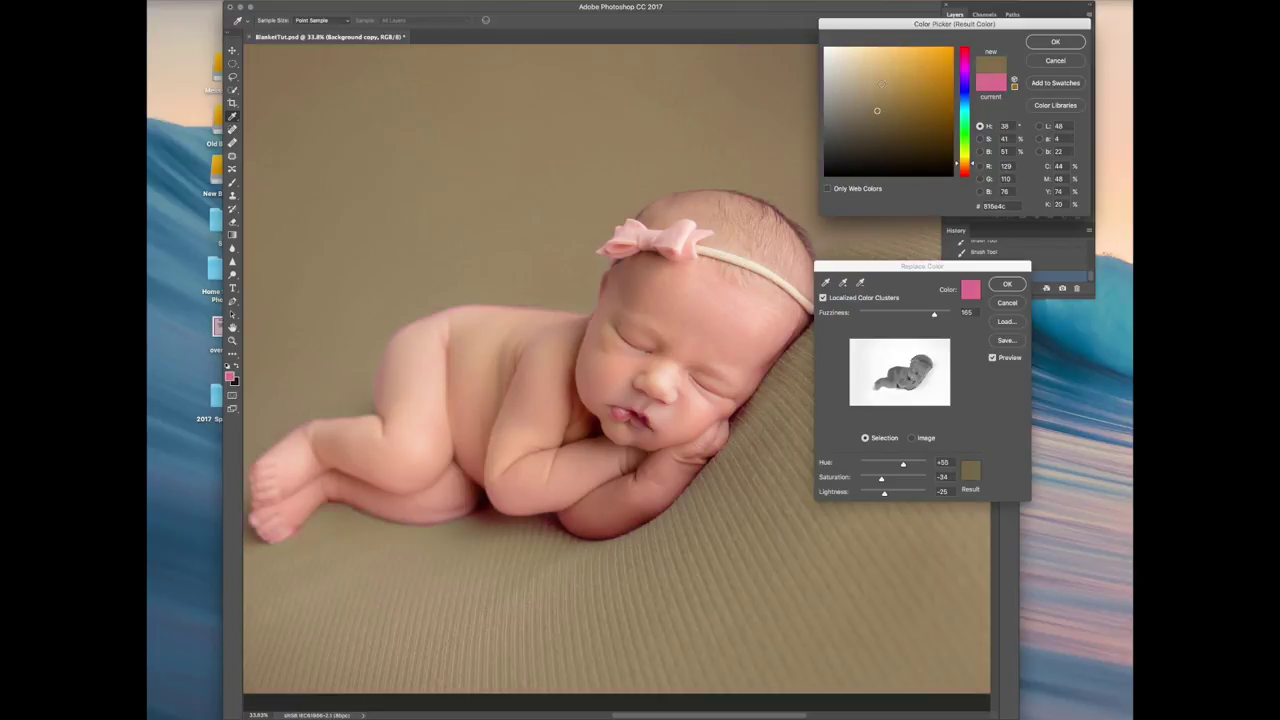
{"action": "left_click", "coordinate": [890, 75]}
{"action": "left_click_drag", "start_coordinate": [890, 75], "coordinate": [918, 115]}
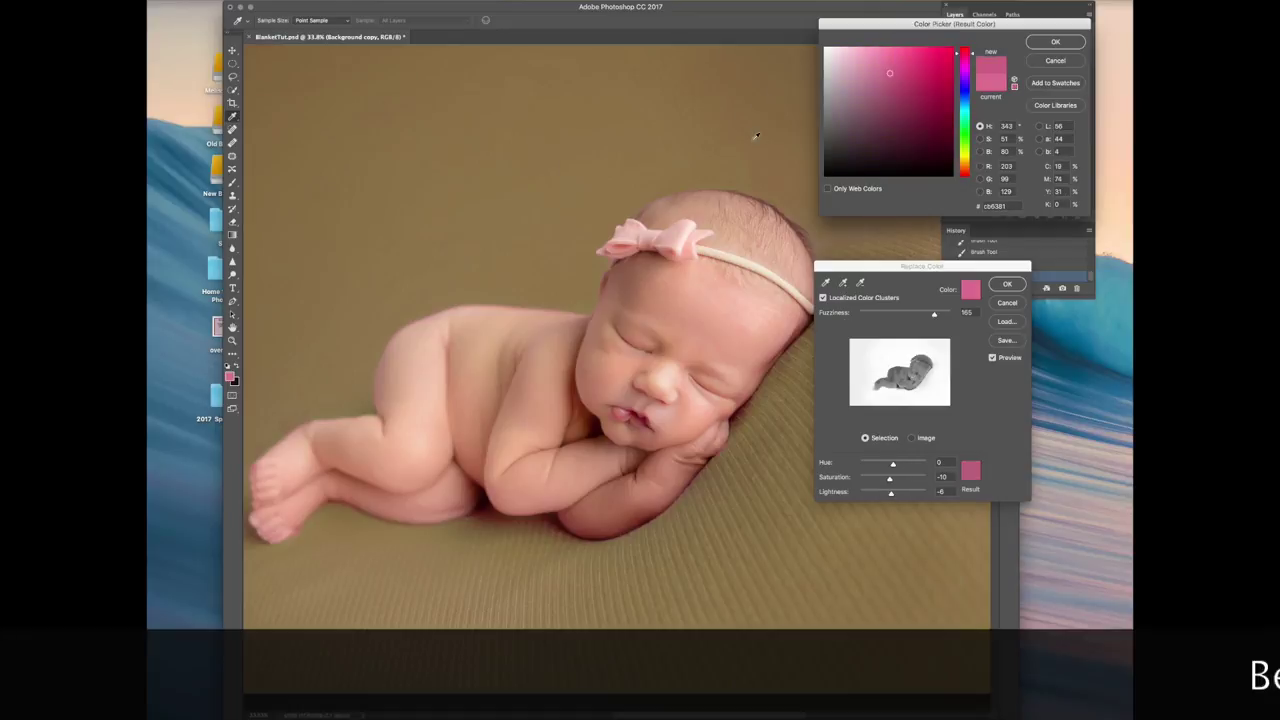
Try a pink, #c8627f, and a yellow, #c8bd62, as the result colour, and discard the Replace Color adjustment.
{"action": "left_click", "coordinate": [890, 75]}
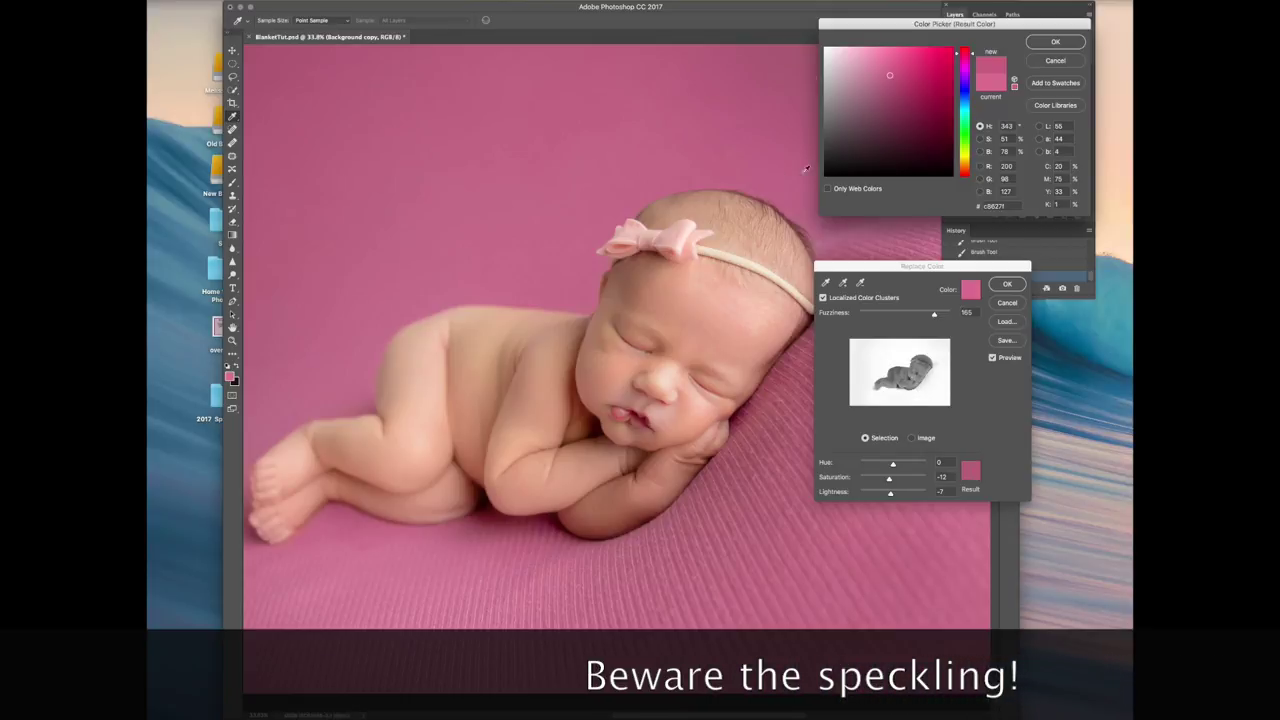
{"action": "left_click", "coordinate": [964, 157]}
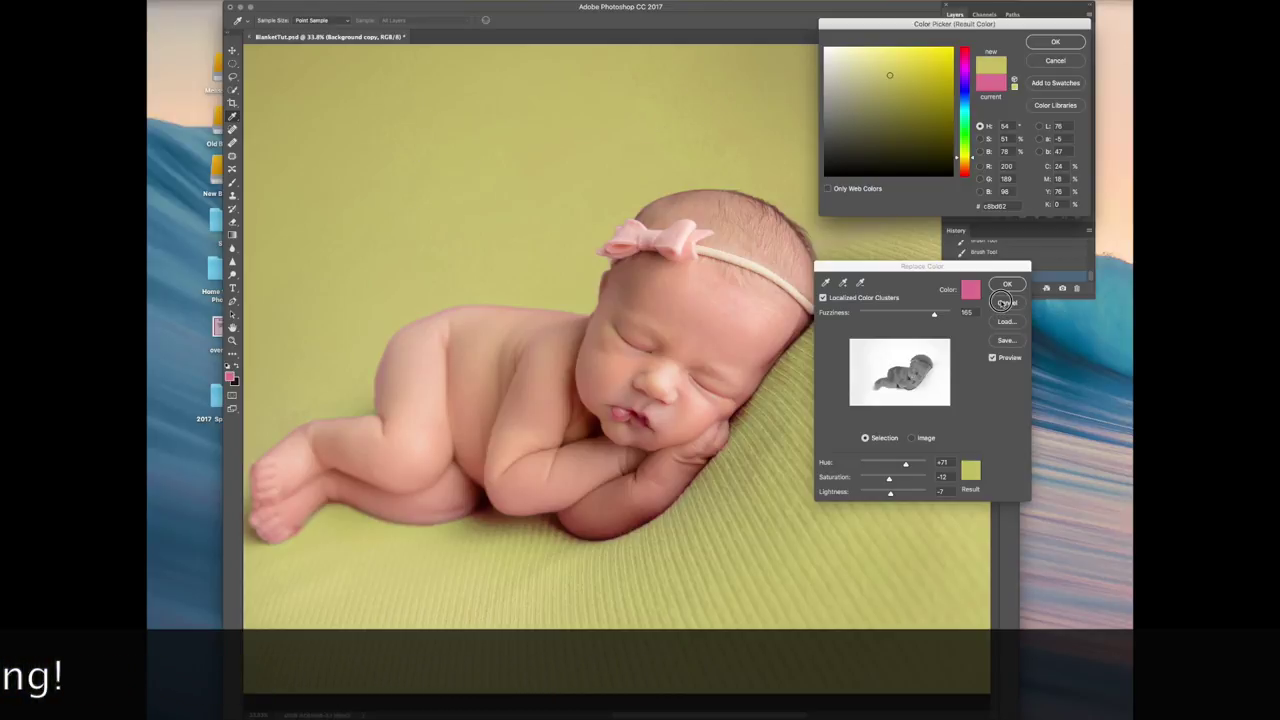
{"action": "left_click", "coordinate": [1055, 41]}
{"action": "left_click", "coordinate": [1007, 284]}
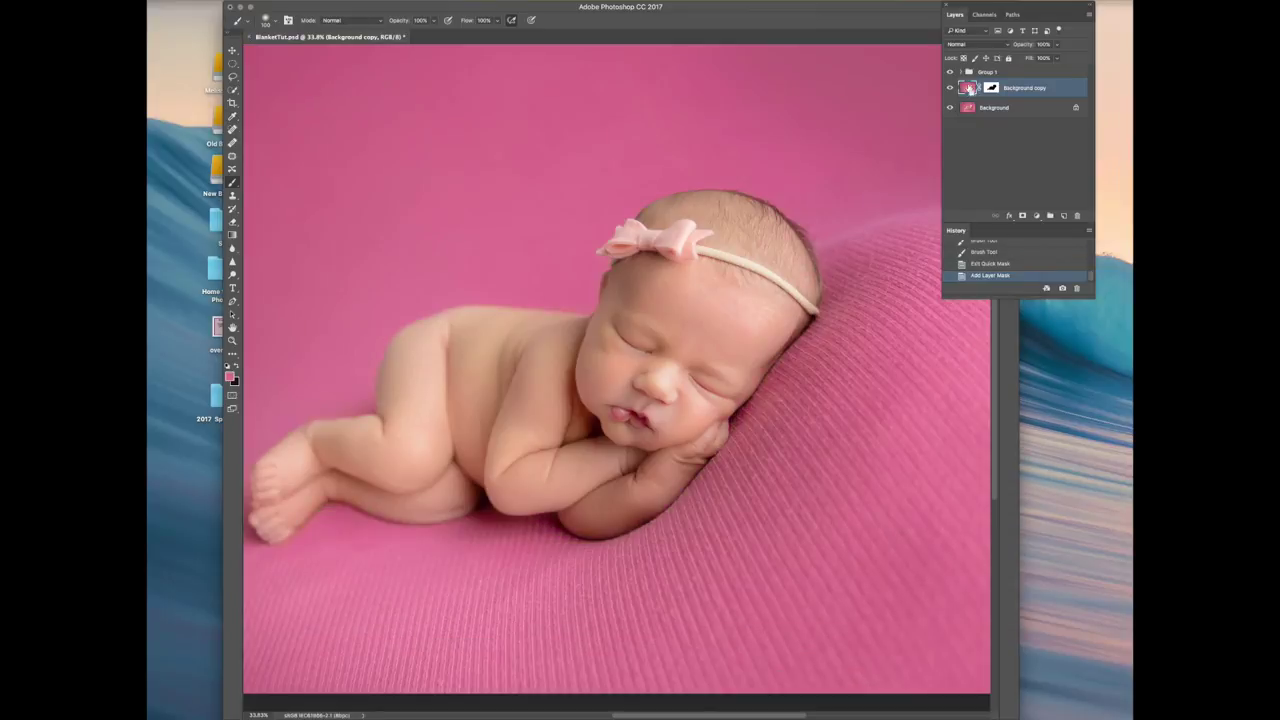
Start a Hue/Saturation adjustment on the Background copy image, limit it to Reds and sample the pink backdrop.
{"action": "key", "text": "super+u"}
{"action": "left_click", "coordinate": [731, 333]}
{"action": "left_click", "coordinate": [731, 336]}
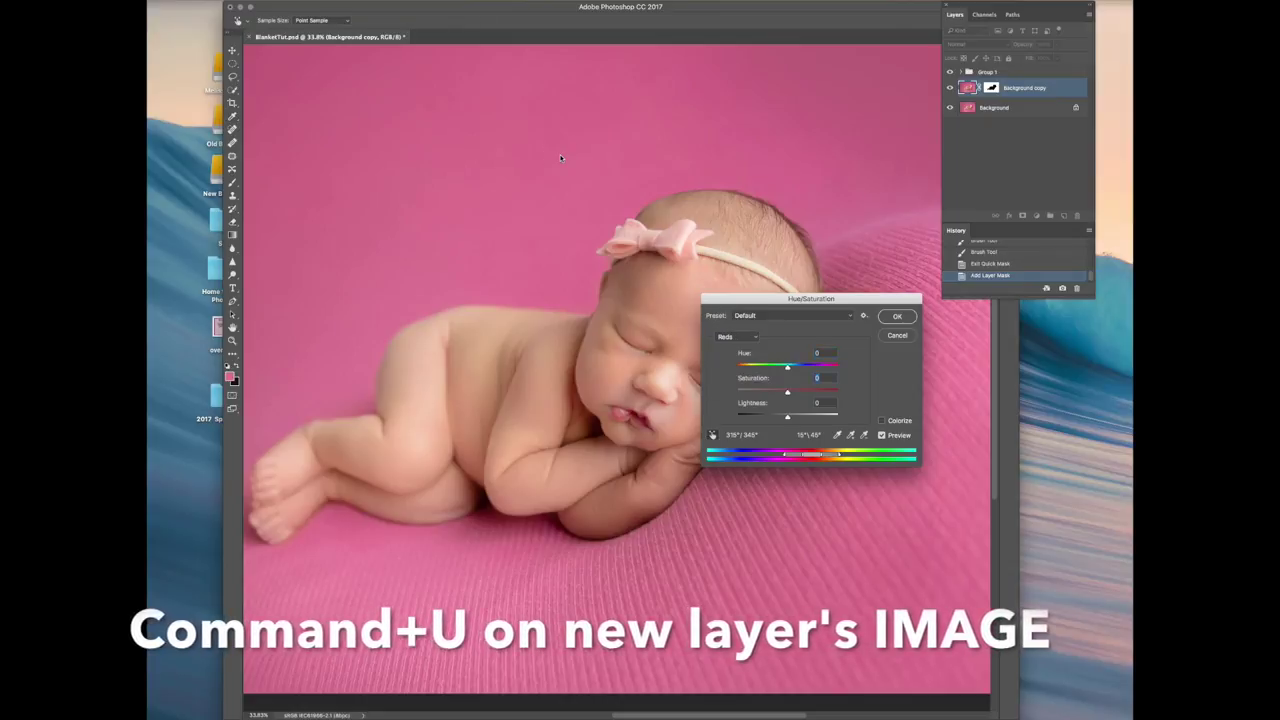
{"action": "left_click", "coordinate": [520, 149]}
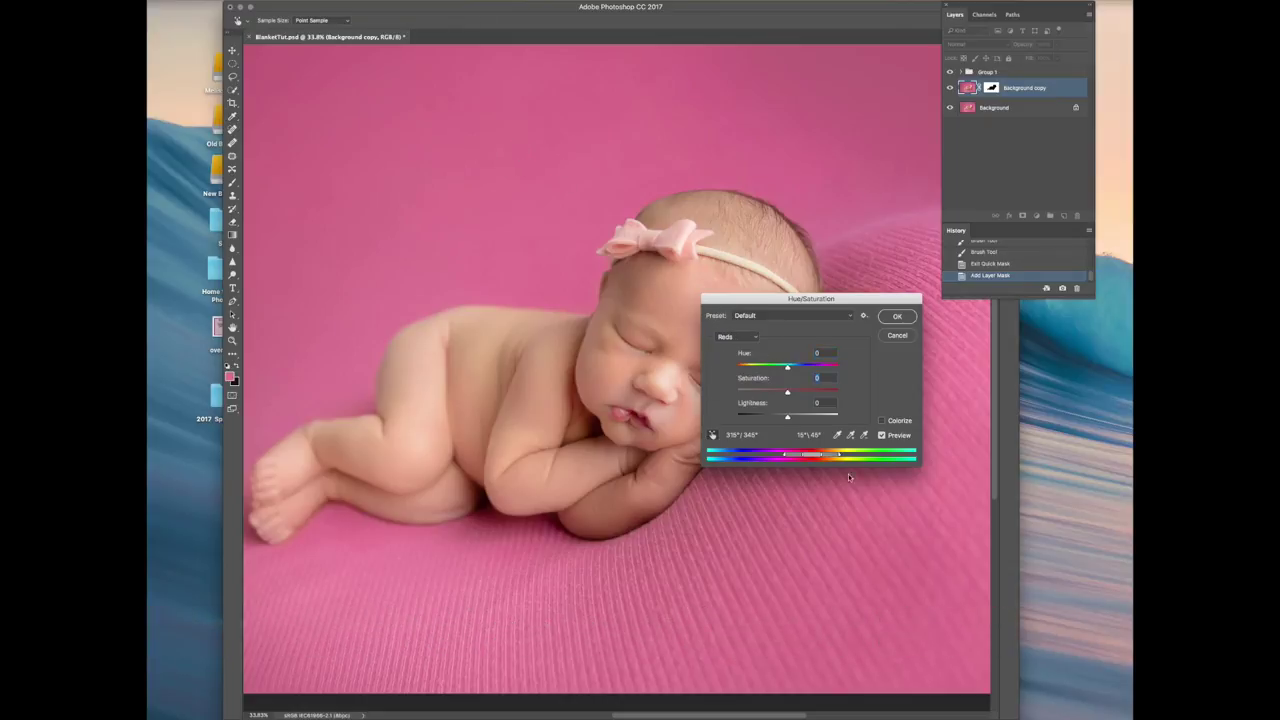
Widen and shift the Reds colour range to 216°/297° and 25°\62°.
{"action": "mouse_move", "coordinate": [785, 457]}
{"action": "left_mouse_down"}
{"action": "mouse_move", "coordinate": [751, 457]}
{"action": "mouse_move", "coordinate": [772, 456]}
{"action": "left_mouse_up"}
{"action": "left_click_drag", "start_coordinate": [820, 457], "coordinate": [856, 456]}
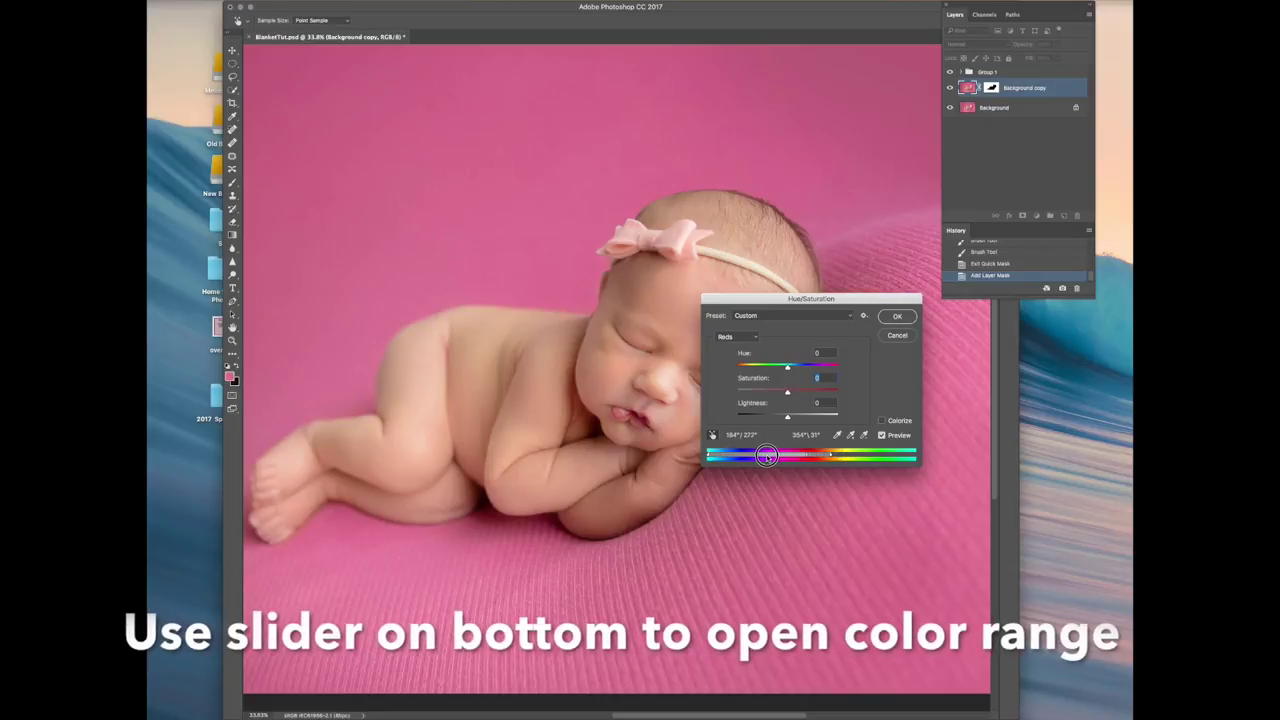
{"action": "mouse_move", "coordinate": [790, 455]}
{"action": "left_mouse_down"}
{"action": "mouse_move", "coordinate": [839, 454]}
{"action": "mouse_move", "coordinate": [771, 451]}
{"action": "left_mouse_up"}
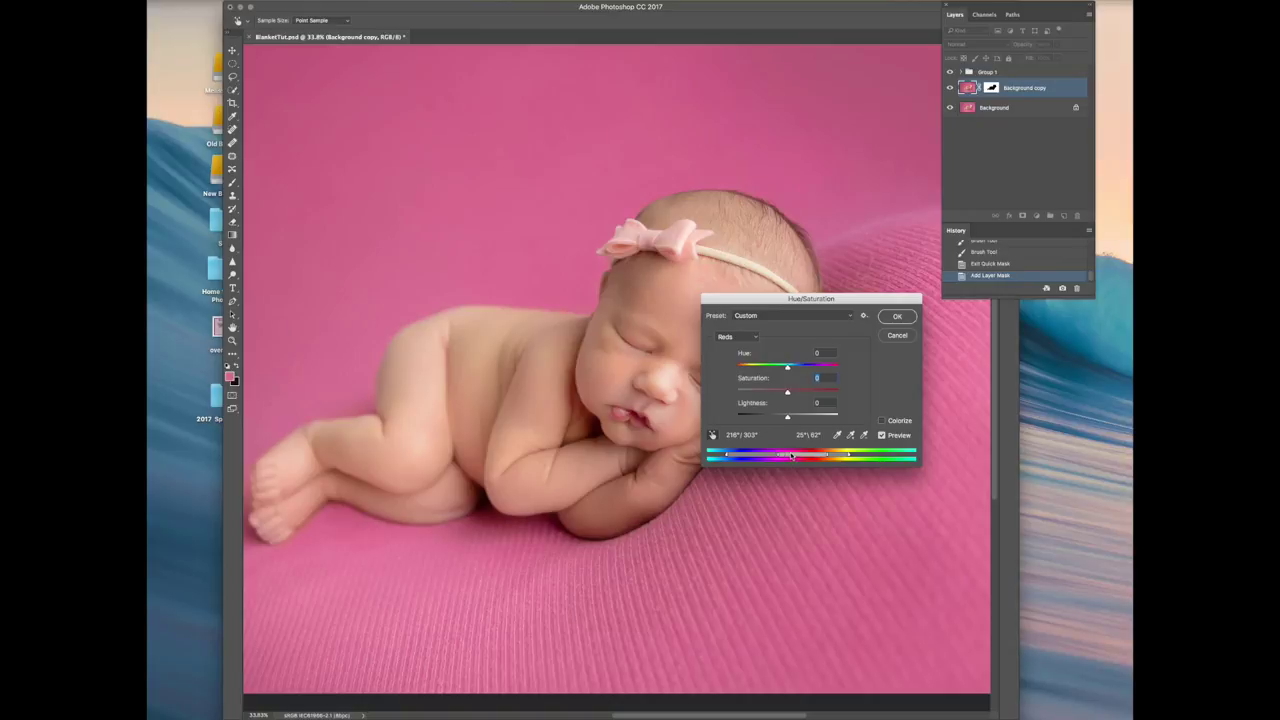
{"action": "left_click_drag", "start_coordinate": [779, 455], "coordinate": [773, 455]}
Try a Hue of -34 and then +28 for the Reds range on the blanket.
{"action": "left_click_drag", "start_coordinate": [785, 364], "coordinate": [769, 368]}
{"action": "left_click", "coordinate": [750, 343]}
{"action": "left_click", "coordinate": [751, 341]}
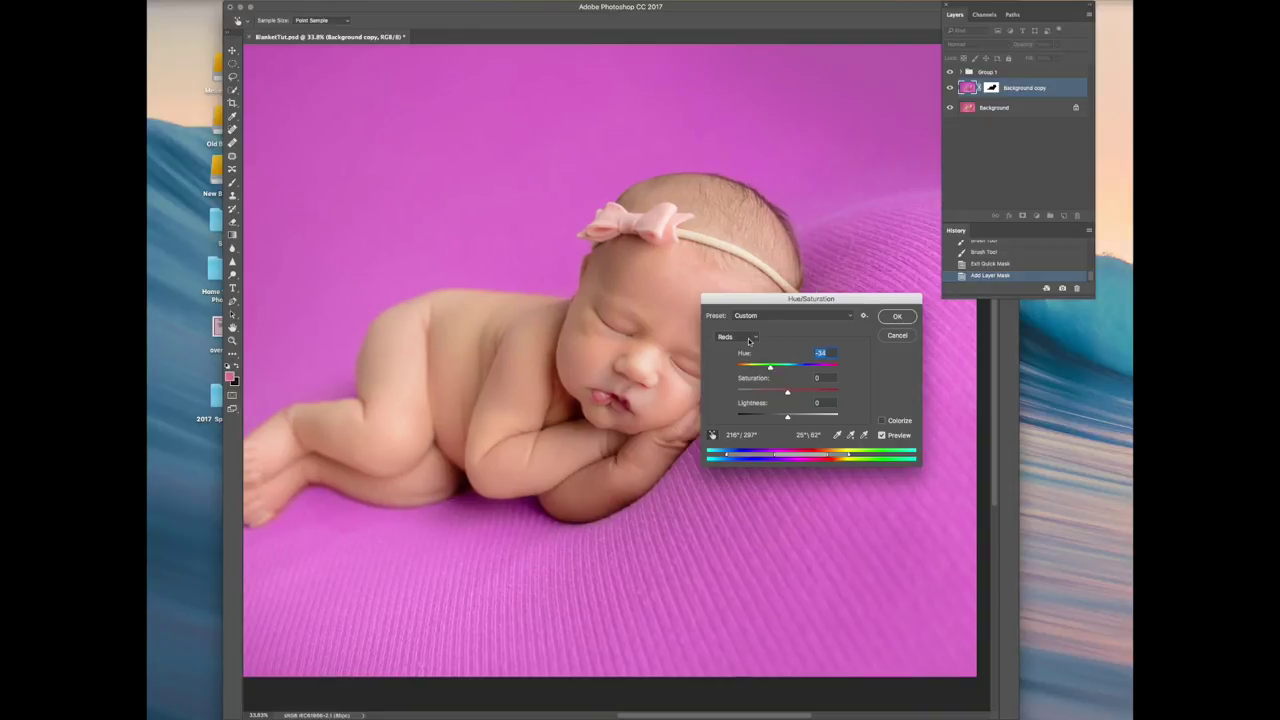
{"action": "left_click_drag", "start_coordinate": [770, 368], "coordinate": [802, 366]}
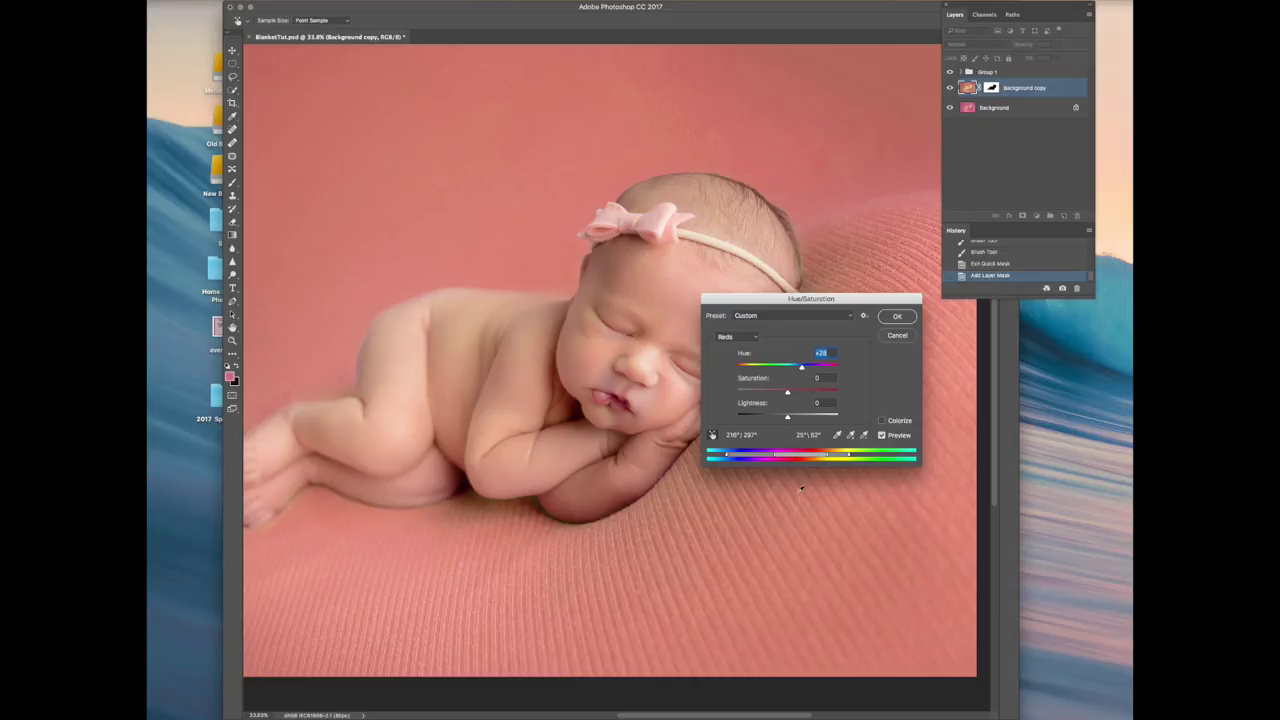
Adjust the Reds range to 216°/265° and 39°\62°, set Hue -78, Saturation -41 and Lightness +60, and apply it.
{"action": "left_click_drag", "start_coordinate": [775, 457], "coordinate": [836, 457]}
{"action": "mouse_move", "coordinate": [771, 367]}
{"action": "left_mouse_down"}
{"action": "mouse_move", "coordinate": [754, 367]}
{"action": "mouse_move", "coordinate": [767, 392]}
{"action": "left_mouse_up"}
{"action": "left_click", "coordinate": [818, 415]}
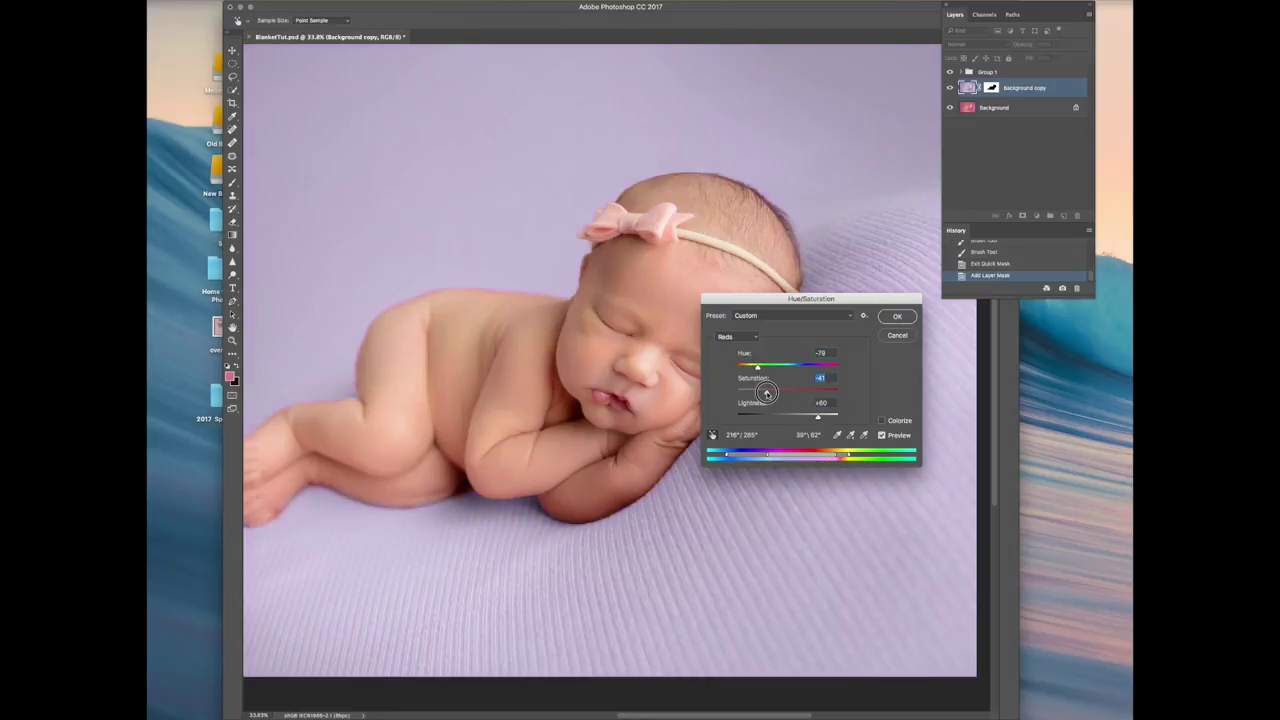
{"action": "scroll", "coordinate": [665, 415], "scroll_direction": "up", "scroll_amount": 3}
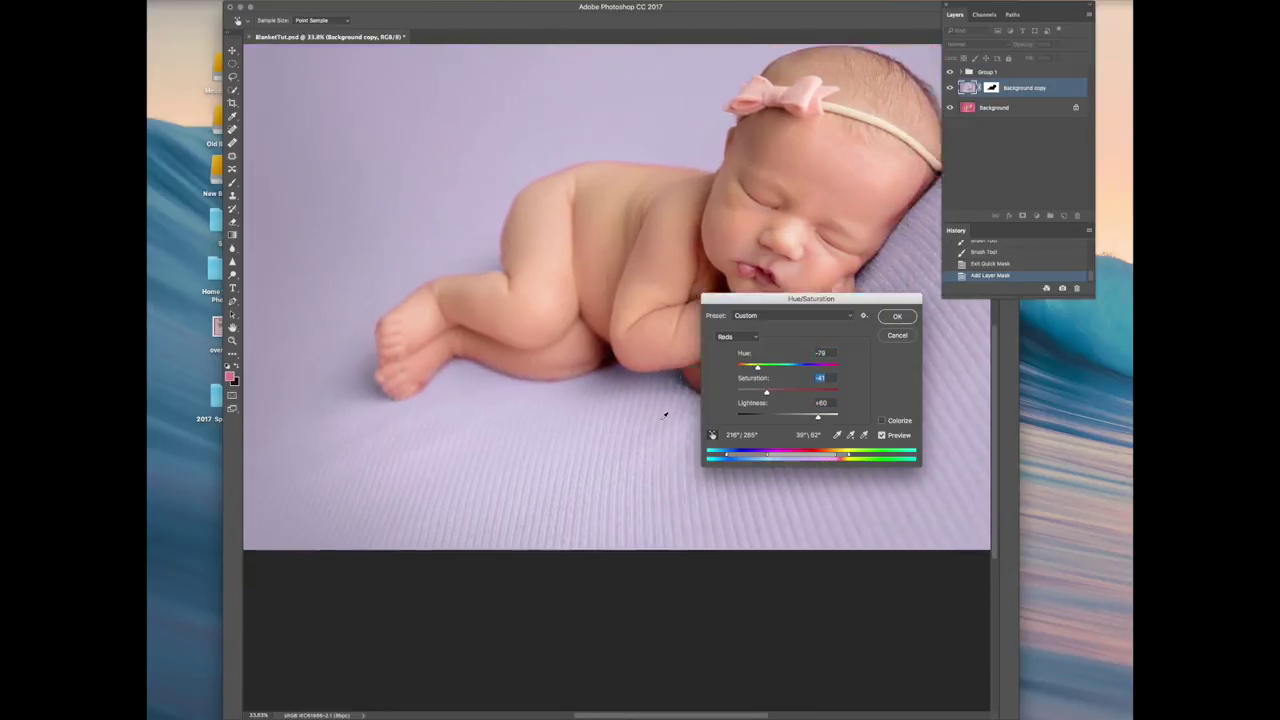
{"action": "left_click", "coordinate": [897, 318]}
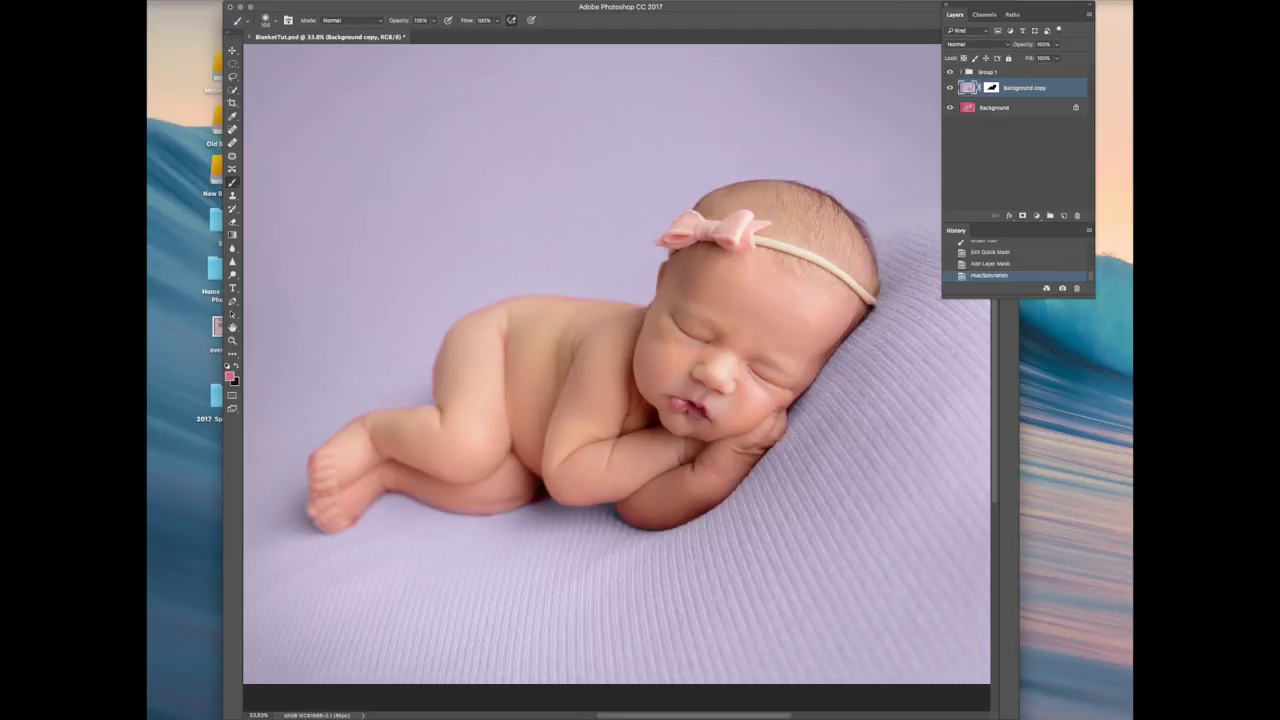
Expand Group 1, show its Blanket layer, and hide and delete the Background copy layer.
{"action": "left_click", "coordinate": [961, 73]}
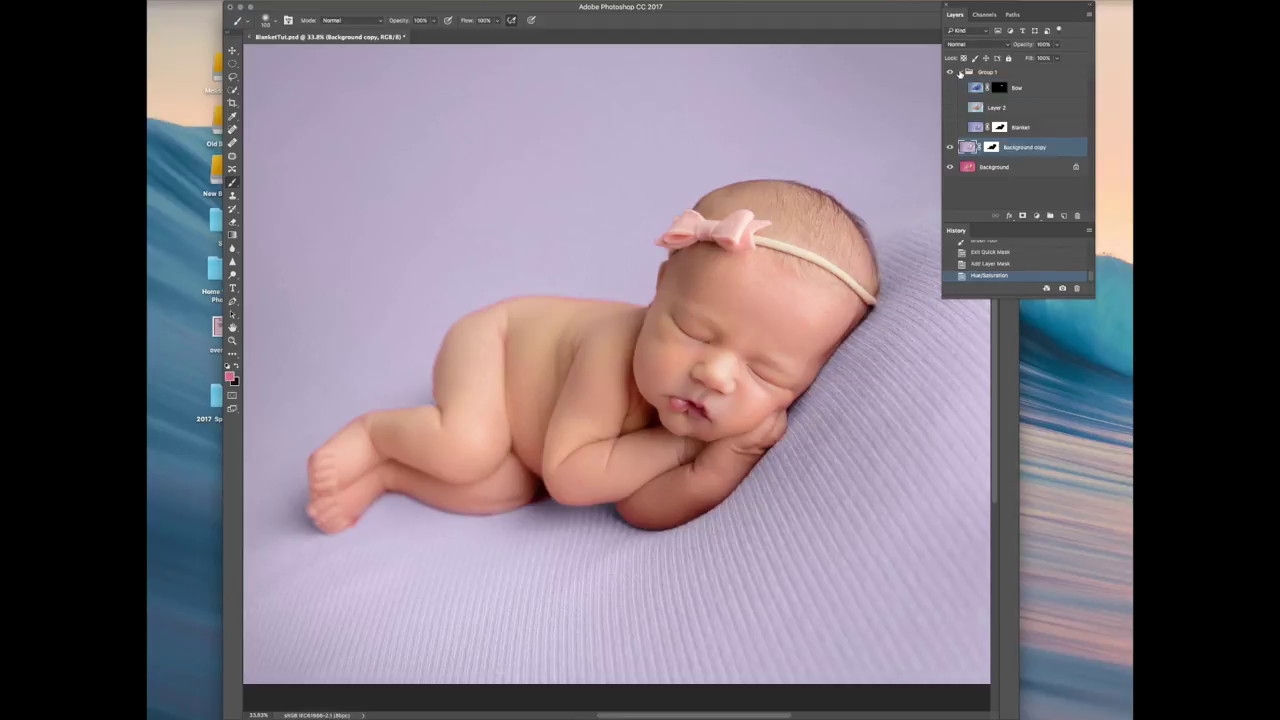
{"action": "left_click", "coordinate": [950, 147]}
{"action": "left_click", "coordinate": [950, 127]}
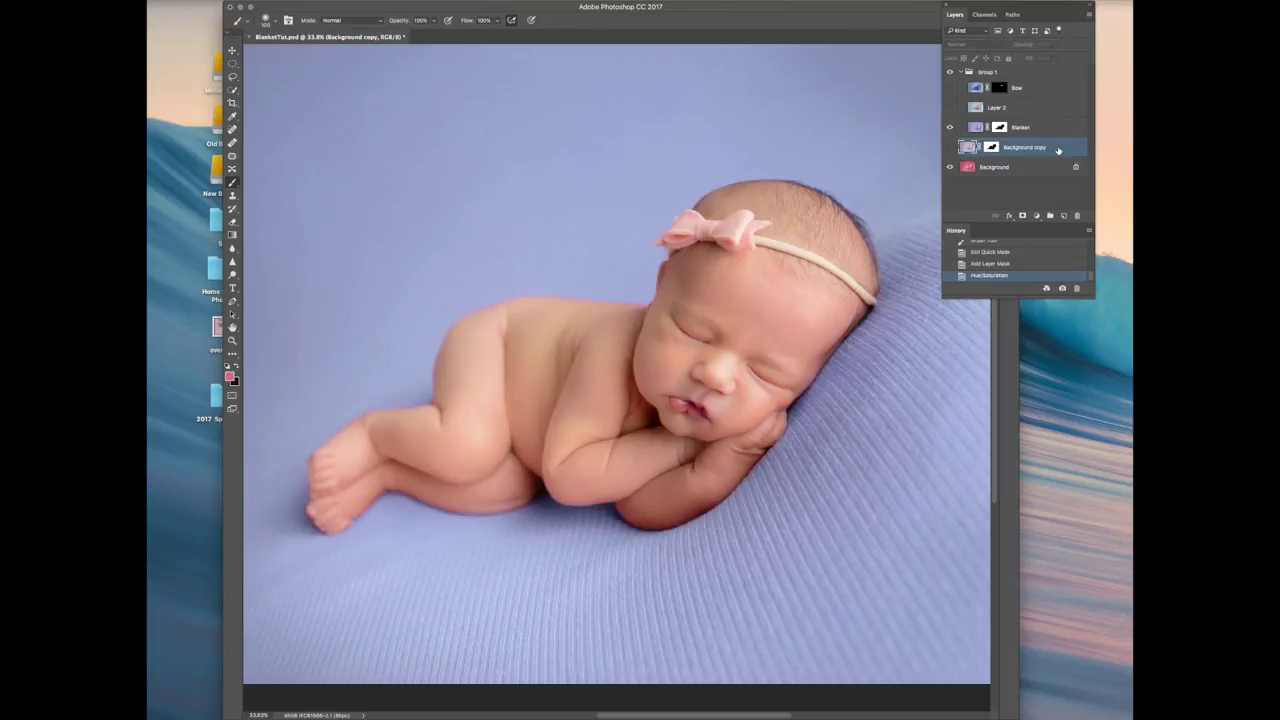
{"action": "key", "text": "Delete"}
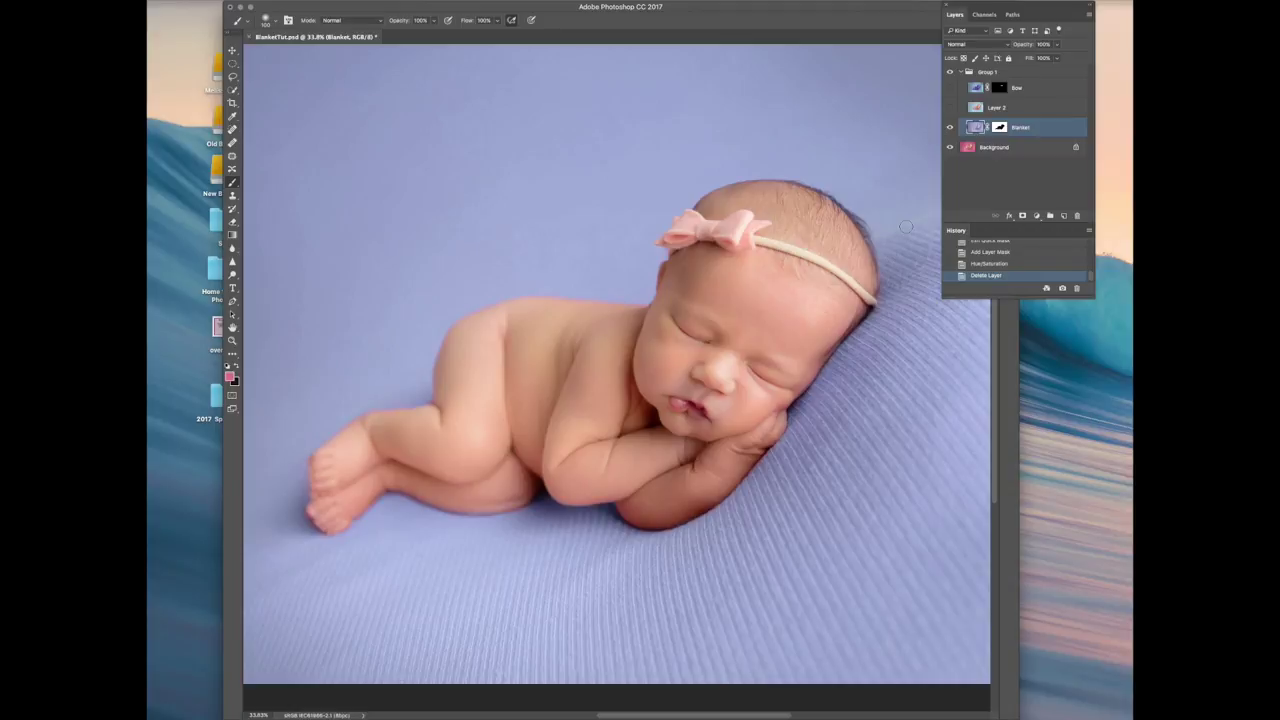
Target the Blanket layer's mask, display it as a red overlay on the photo and select the Brush tool.
{"action": "left_click", "coordinate": [998, 127]}
{"action": "key", "text": "o"}
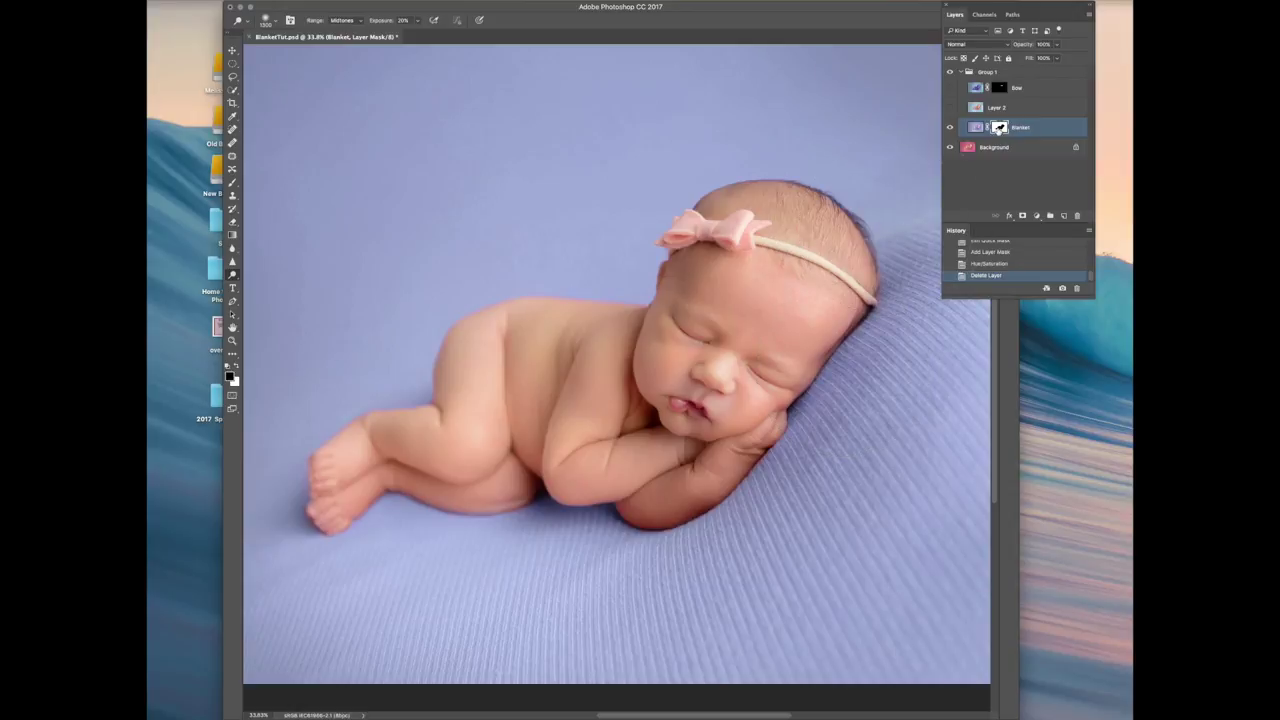
{"action": "left_click", "coordinate": [998, 128], "text": "alt+shift"}
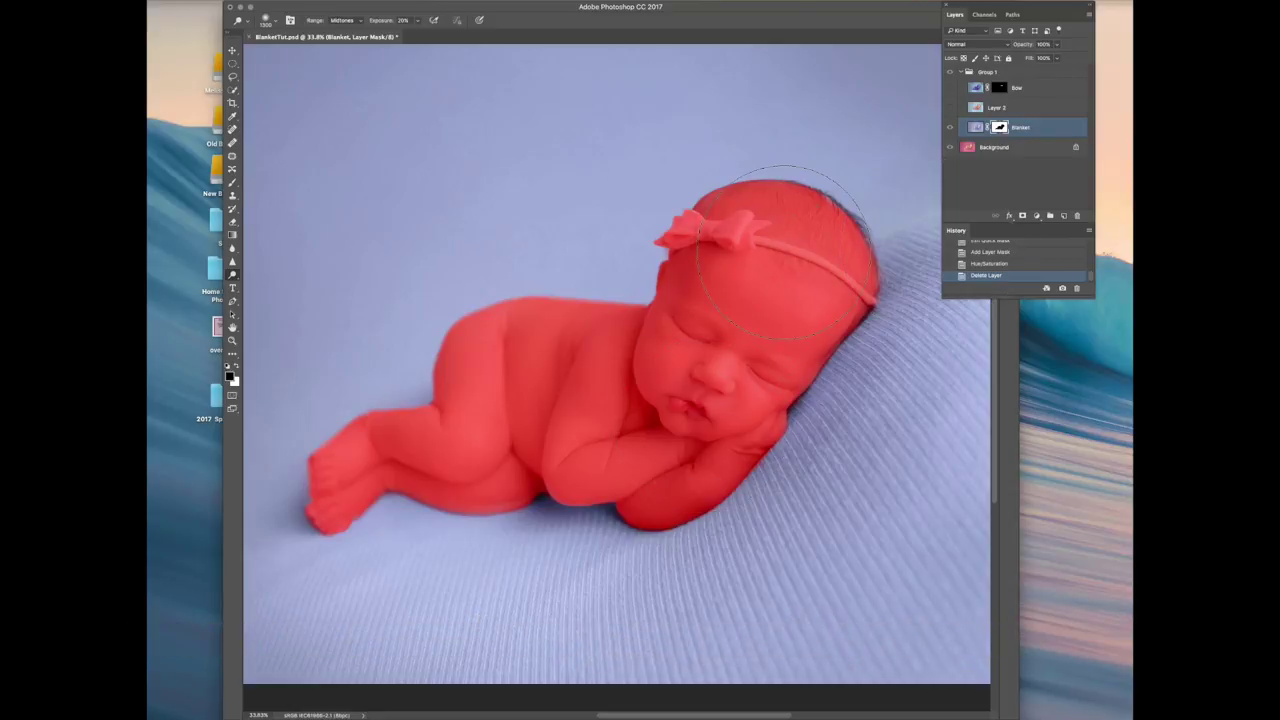
{"action": "scroll", "coordinate": [785, 255], "scroll_direction": "up", "scroll_amount": 2}
{"action": "key", "text": "b"}
Brush the Blanket mask along the hairline at the back of the baby's head, swapping black for white paint.
{"action": "scroll", "coordinate": [786, 255], "scroll_direction": "right", "scroll_amount": 3}
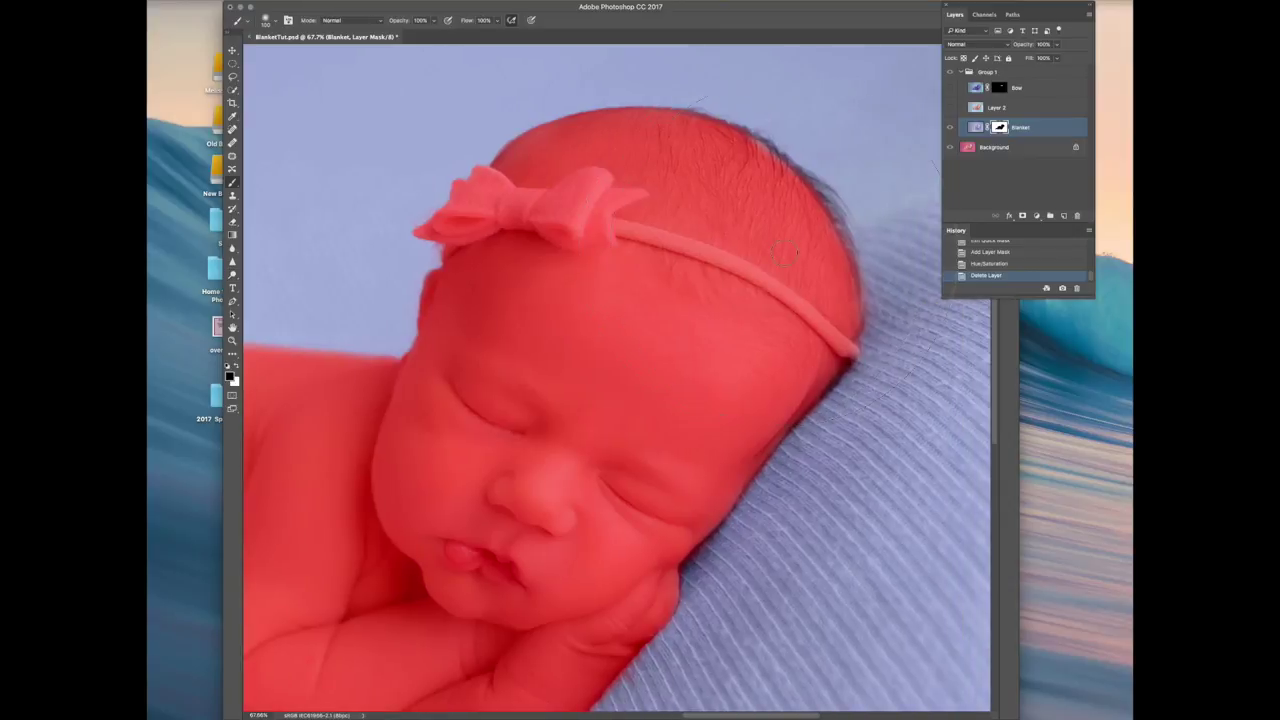
{"action": "mouse_move", "coordinate": [783, 205]}
{"action": "left_mouse_down"}
{"action": "mouse_move", "coordinate": [746, 160]}
{"action": "mouse_move", "coordinate": [771, 120]}
{"action": "mouse_move", "coordinate": [822, 162]}
{"action": "left_mouse_up"}
{"action": "key", "text": "x"}
Examine the mask edge along the baby's hand, arms, legs and feet, with and without the red overlay.
{"action": "scroll", "coordinate": [843, 160], "scroll_direction": "down", "scroll_amount": 2}
{"action": "scroll", "coordinate": [843, 160], "scroll_direction": "down", "scroll_amount": 5}
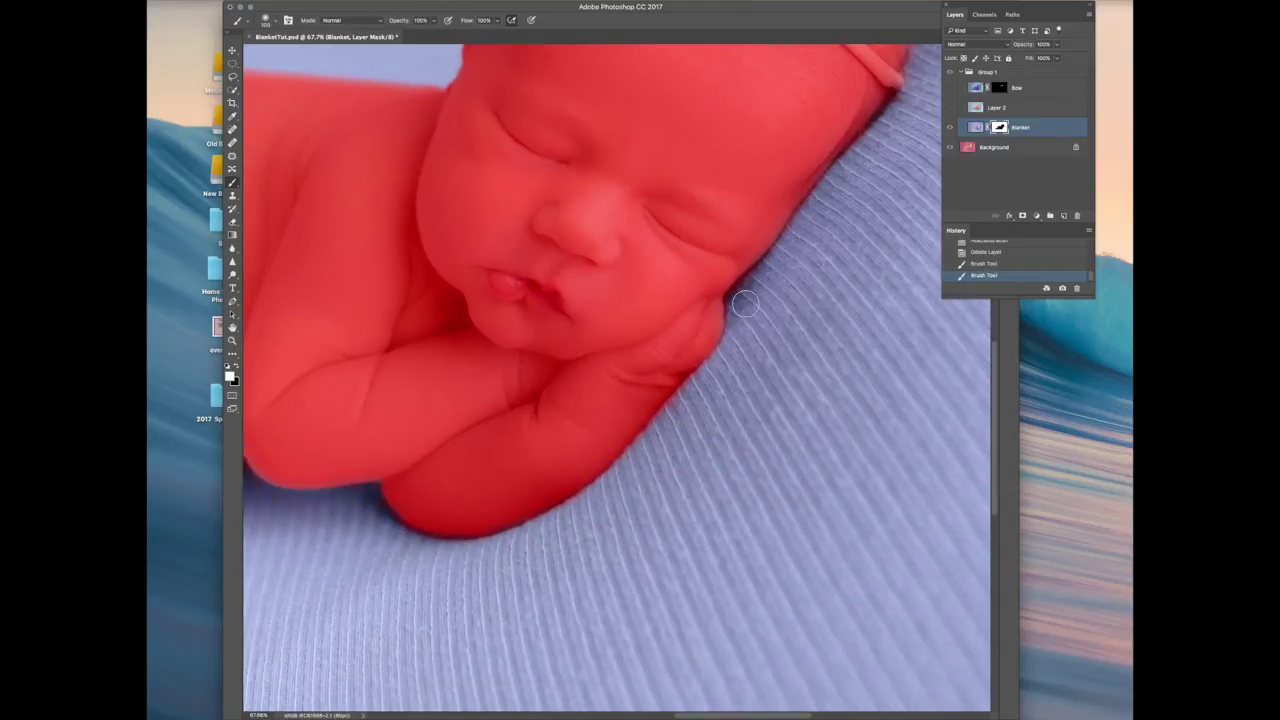
{"action": "scroll", "coordinate": [757, 294], "scroll_direction": "left", "scroll_amount": 5}
{"action": "scroll", "coordinate": [757, 294], "scroll_direction": "down", "scroll_amount": 1}
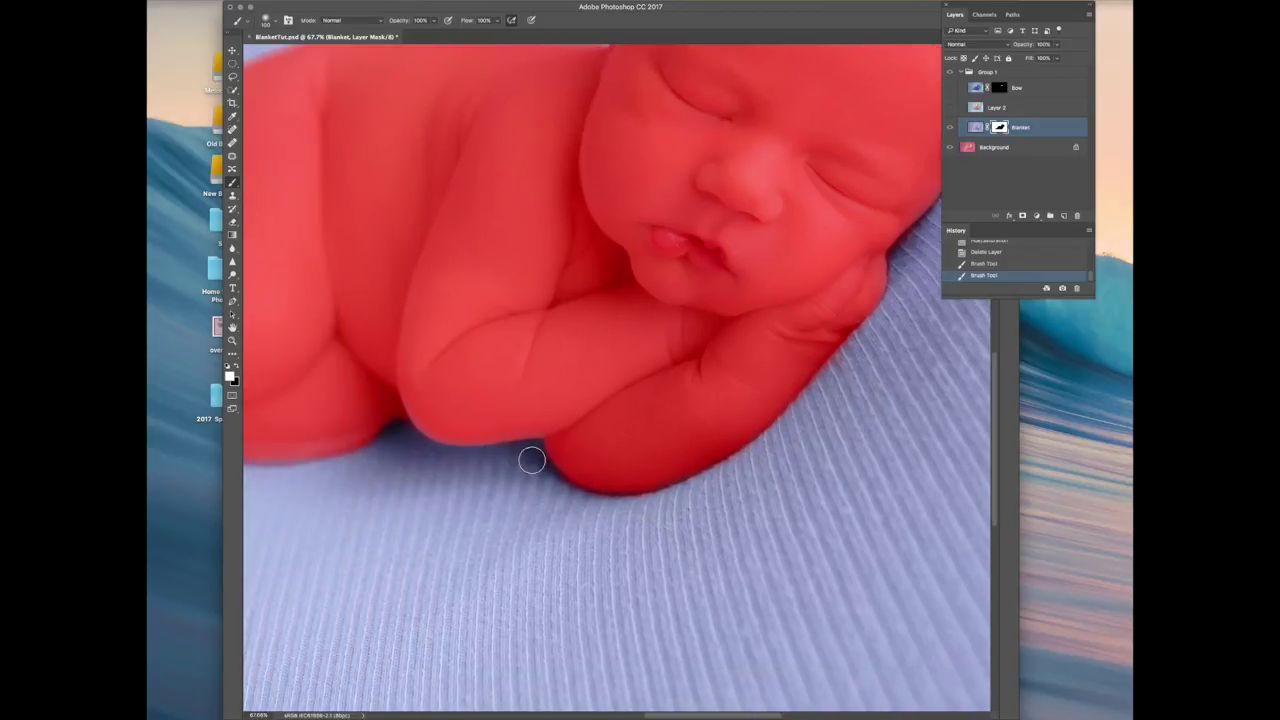
{"action": "scroll", "coordinate": [471, 466], "scroll_direction": "left", "scroll_amount": 3}
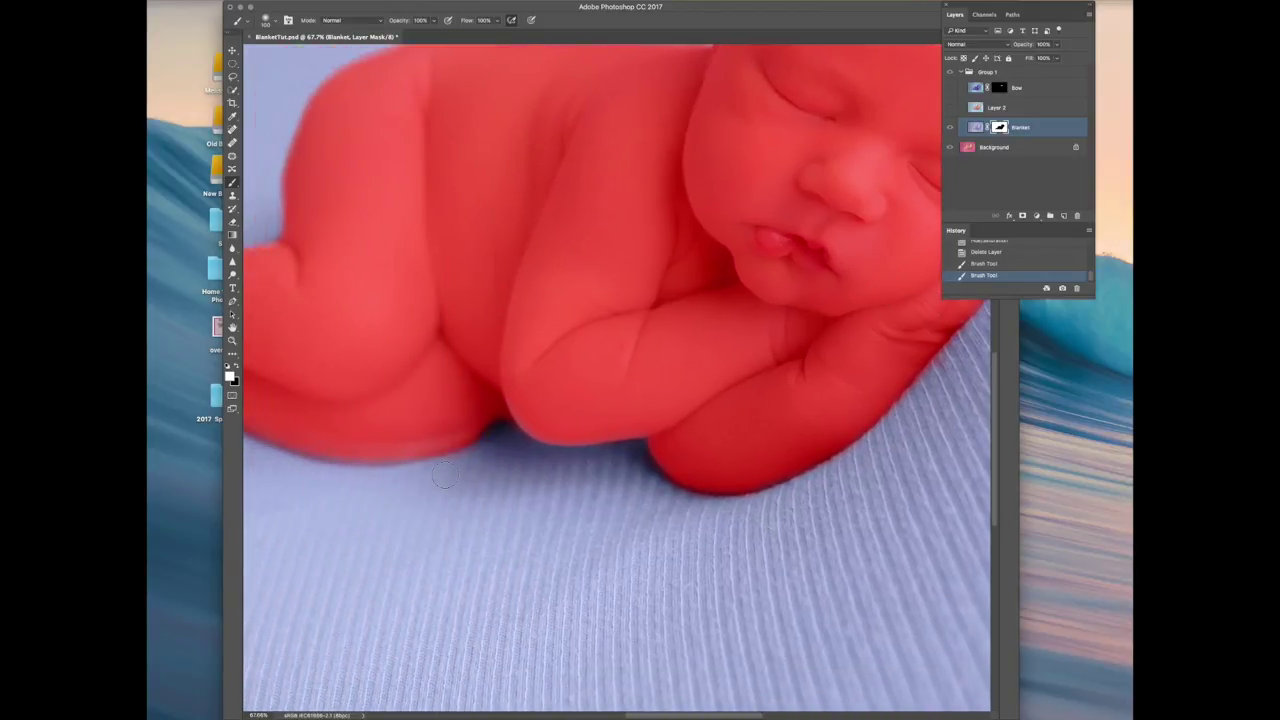
{"action": "scroll", "coordinate": [445, 475], "scroll_direction": "left", "scroll_amount": 8}
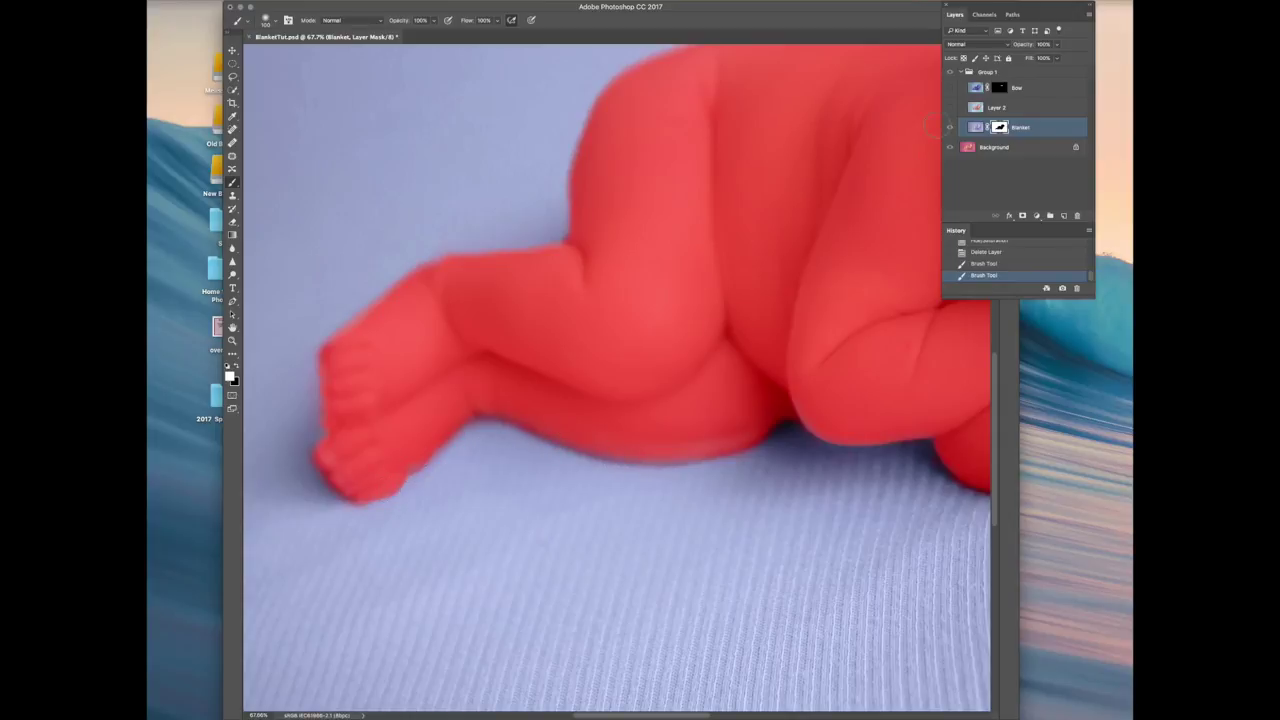
{"action": "key", "text": "backslash"}
{"action": "key", "text": "x"}
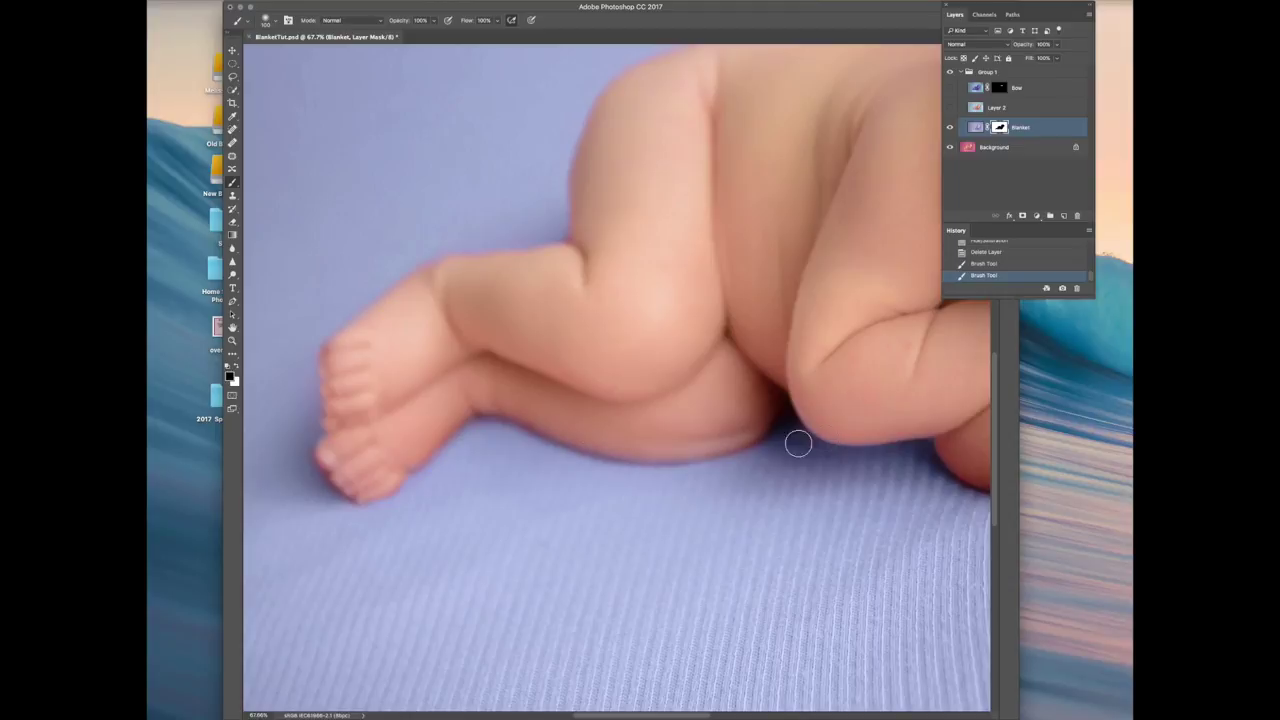
{"action": "scroll", "coordinate": [700, 443], "scroll_direction": "right", "scroll_amount": 10}
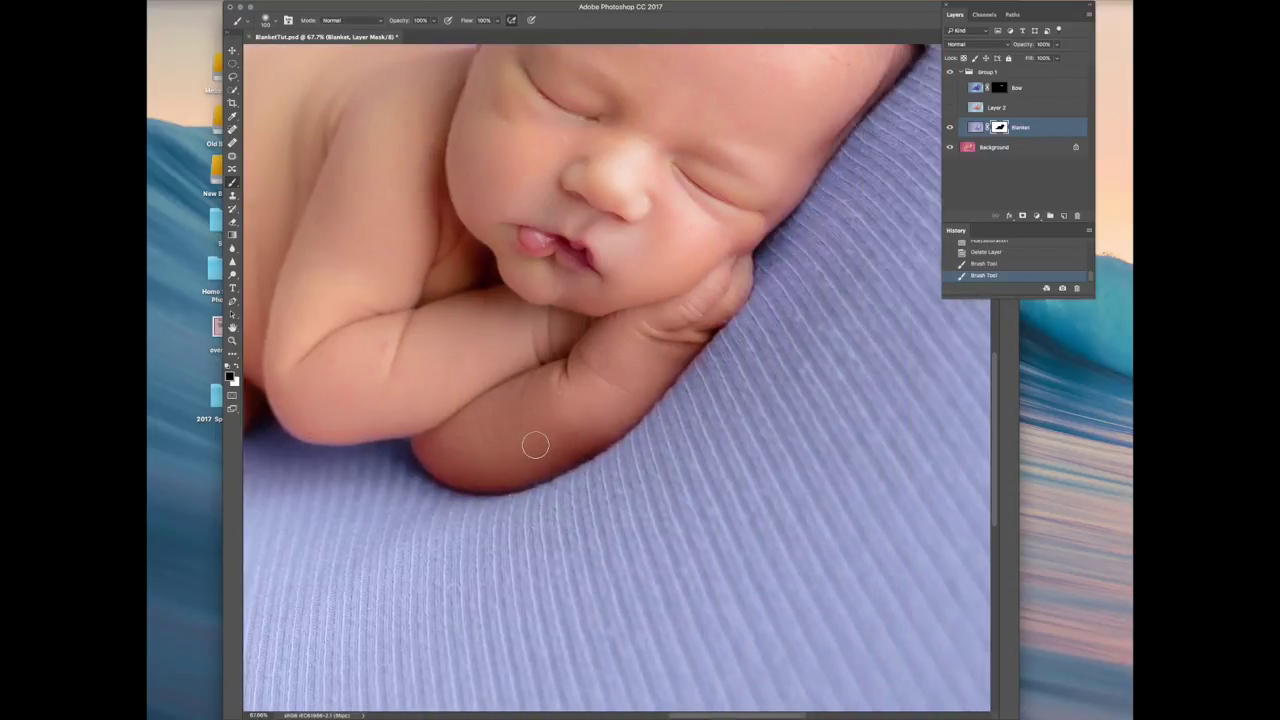
{"action": "key", "text": "x"}
{"action": "key", "text": "backslash"}
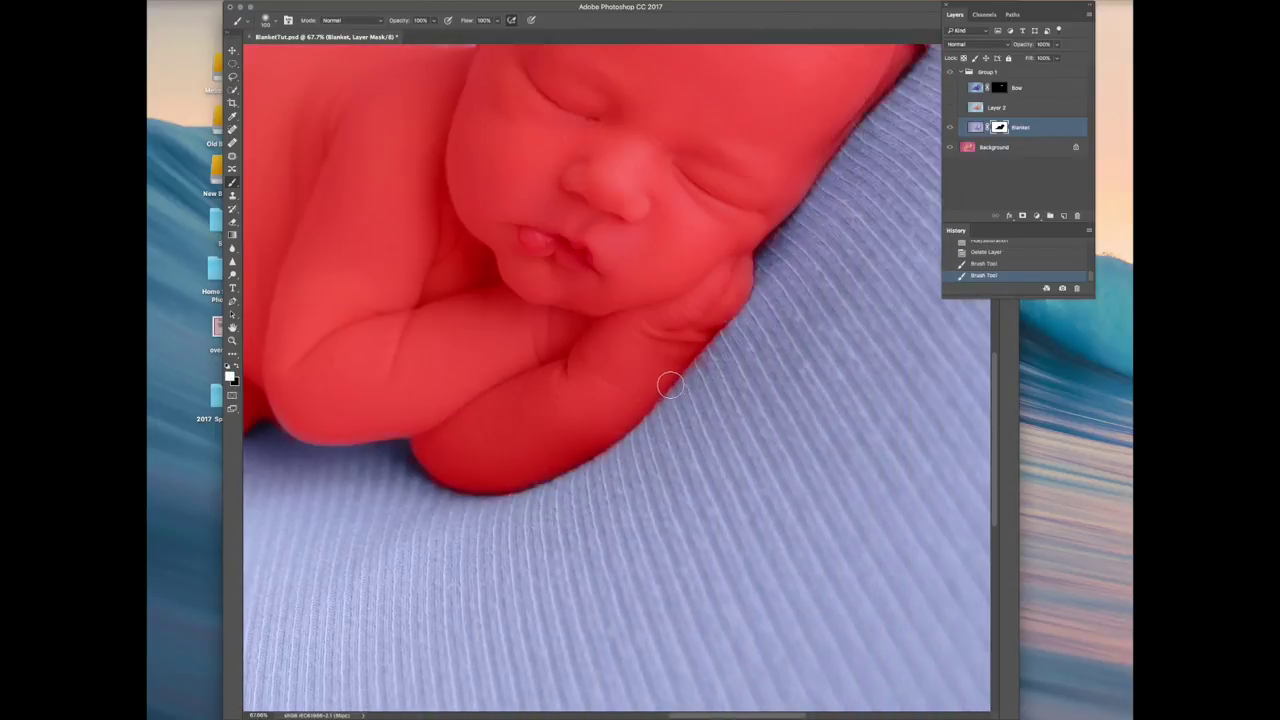
Clean up the mask beside the baby's forearm in white, adjusting the brush size and lowering Flow to 20%.
{"action": "scroll", "coordinate": [670, 384], "scroll_direction": "up", "scroll_amount": 5}
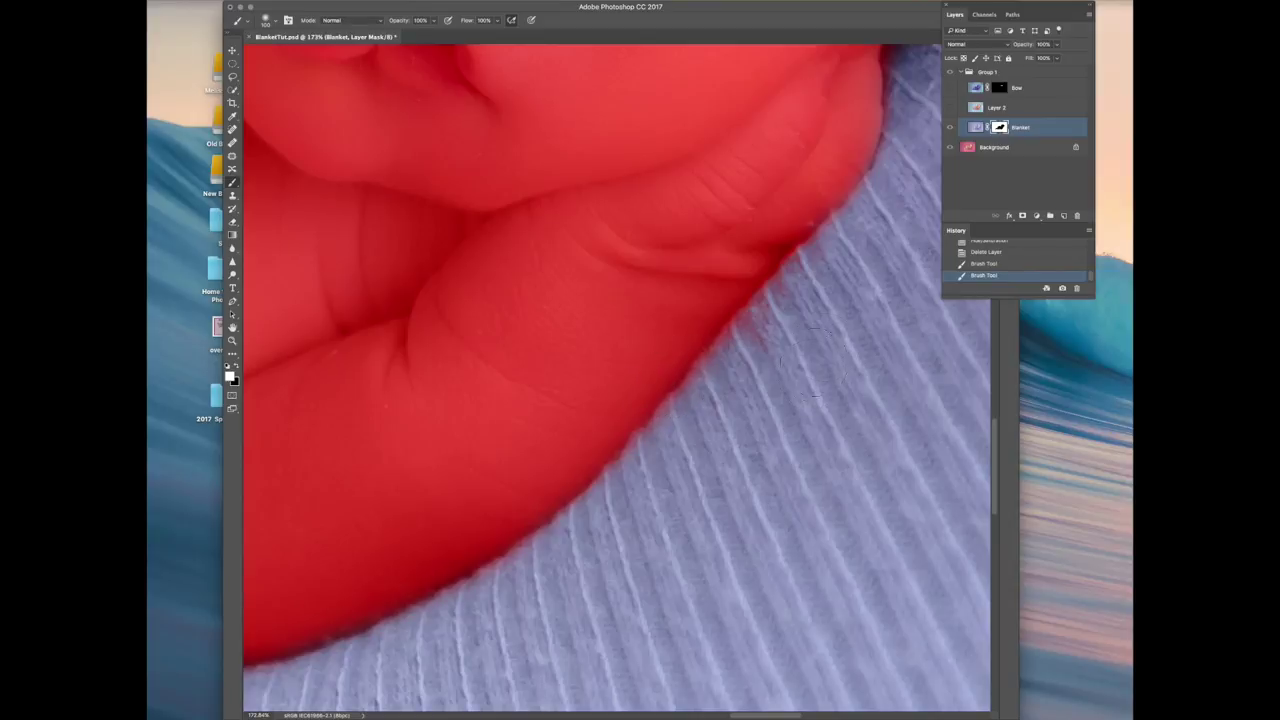
{"action": "key", "text": "bracketright"}
{"action": "key", "text": "bracketright"}
{"action": "key", "text": "bracketright"}
{"action": "left_click_drag", "start_coordinate": [724, 403], "coordinate": [735, 372]}
{"action": "key", "text": "bracketleft"}
{"action": "key", "text": "bracketleft"}
{"action": "key", "text": "bracketleft"}
{"action": "key", "text": "bracketleft"}
{"action": "key", "text": "bracketleft"}
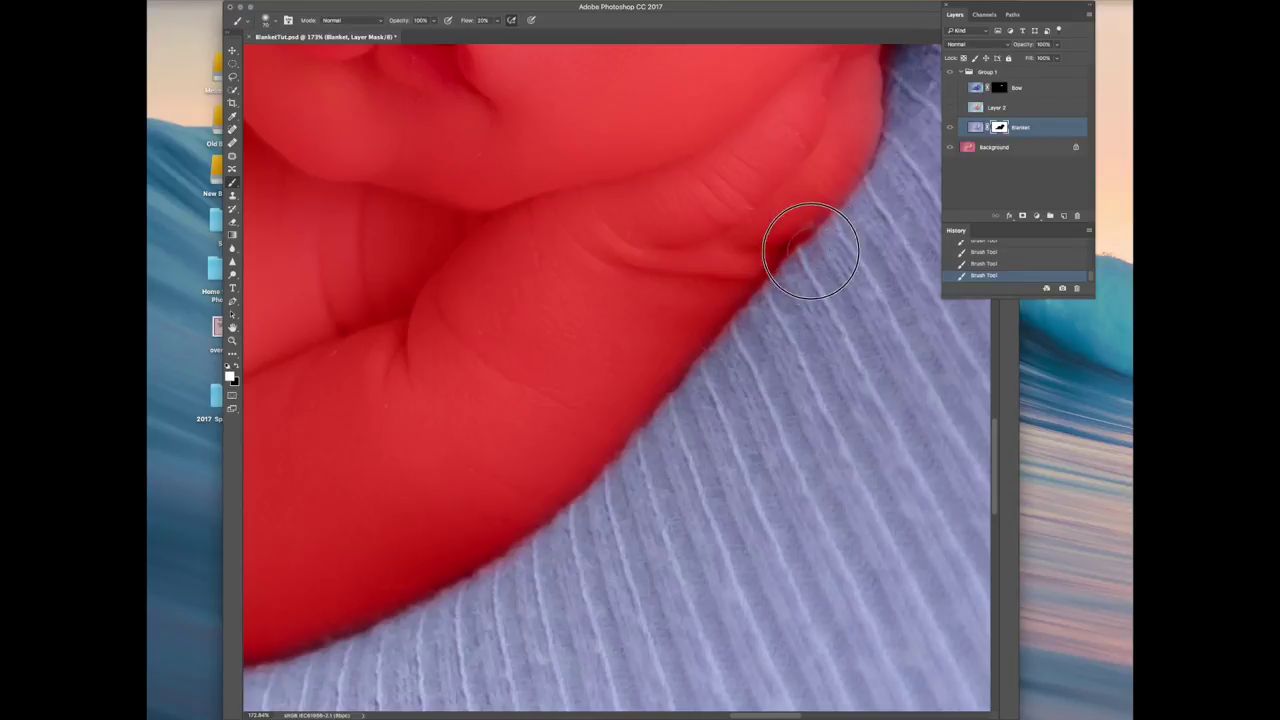
Turn off the mask overlay and compare the forearm edge with the Blanket layer hidden and shown.
{"action": "key", "text": "backslash"}
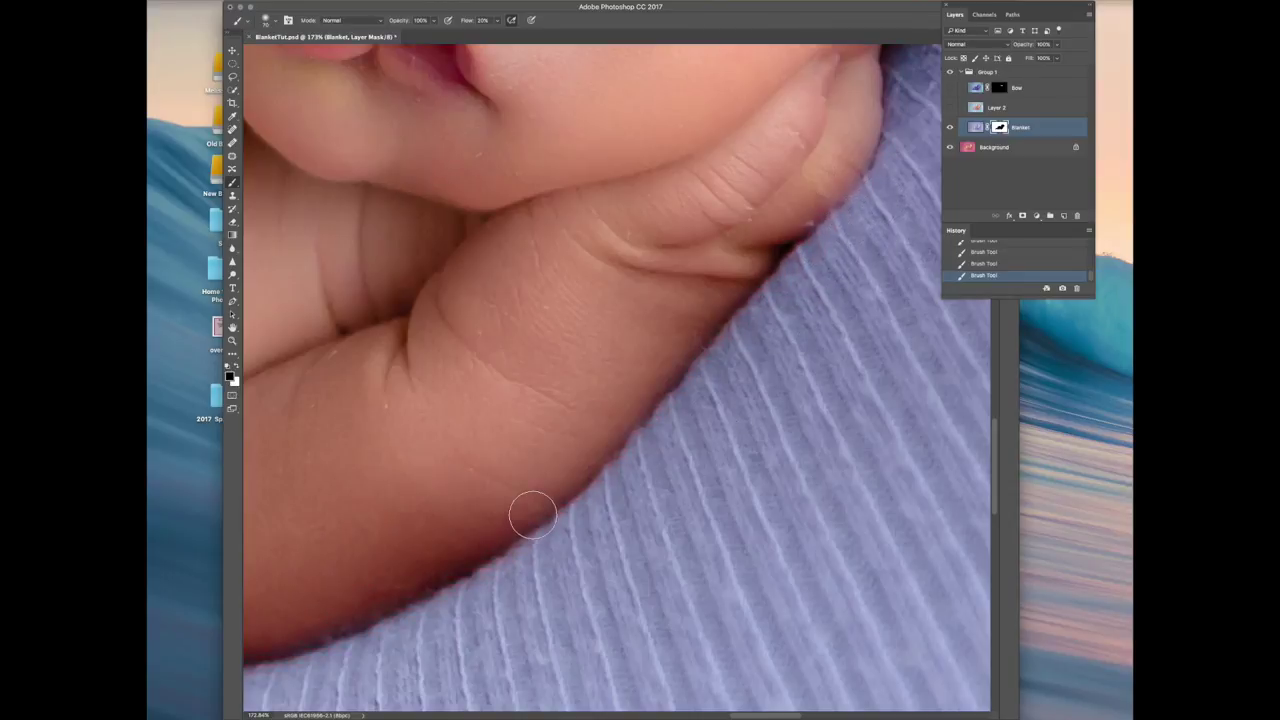
{"action": "left_click", "coordinate": [951, 129]}
{"action": "left_click", "coordinate": [951, 129]}
Switch to a larger white brush and reduce its Opacity to 19% and Flow to 10%.
{"action": "scroll", "coordinate": [645, 490], "scroll_direction": "down", "scroll_amount": 5}
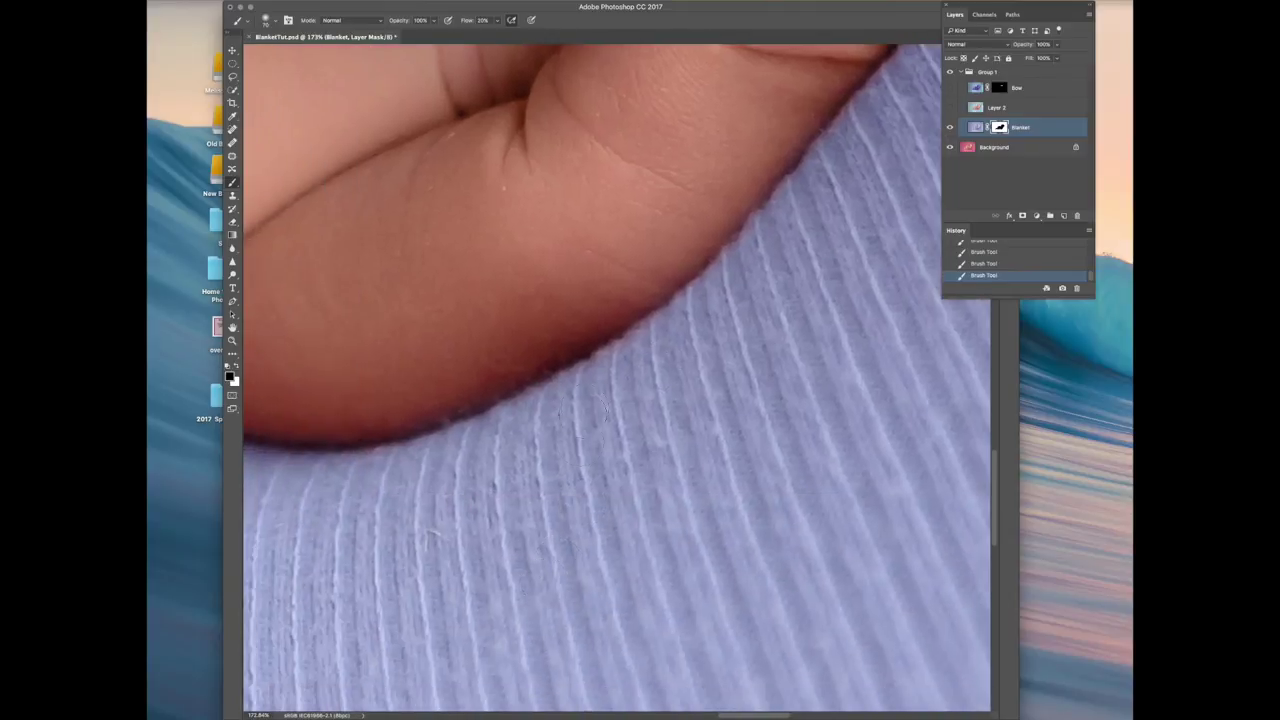
{"action": "key", "text": "bracketright"}
{"action": "key", "text": "bracketright"}
{"action": "key", "text": "bracketright"}
{"action": "key", "text": "bracketright"}
{"action": "key", "text": "bracketright"}
{"action": "key", "text": "bracketright"}
{"action": "key", "text": "x"}
{"action": "key", "text": "bracketright"}
{"action": "key", "text": "bracketright"}
{"action": "key", "text": "bracketright"}
{"action": "key", "text": "bracketleft"}
{"action": "key", "text": "bracketleft"}
{"action": "left_click_drag", "start_coordinate": [437, 21], "coordinate": [396, 33]}
Soften the Blanket mask along the underside of the baby's forearm with the low-flow white brush, varying its size.
{"action": "scroll", "coordinate": [514, 400], "scroll_direction": "left", "scroll_amount": 5}
{"action": "key", "text": "bracketright"}
{"action": "key", "text": "bracketleft"}
{"action": "key", "text": "bracketright"}
{"action": "key", "text": "bracketleft"}
{"action": "key", "text": "bracketright"}
{"action": "key", "text": "bracketleft"}
{"action": "scroll", "coordinate": [726, 390], "scroll_direction": "right", "scroll_amount": 5}
{"action": "scroll", "coordinate": [771, 157], "scroll_direction": "up", "scroll_amount": 10}
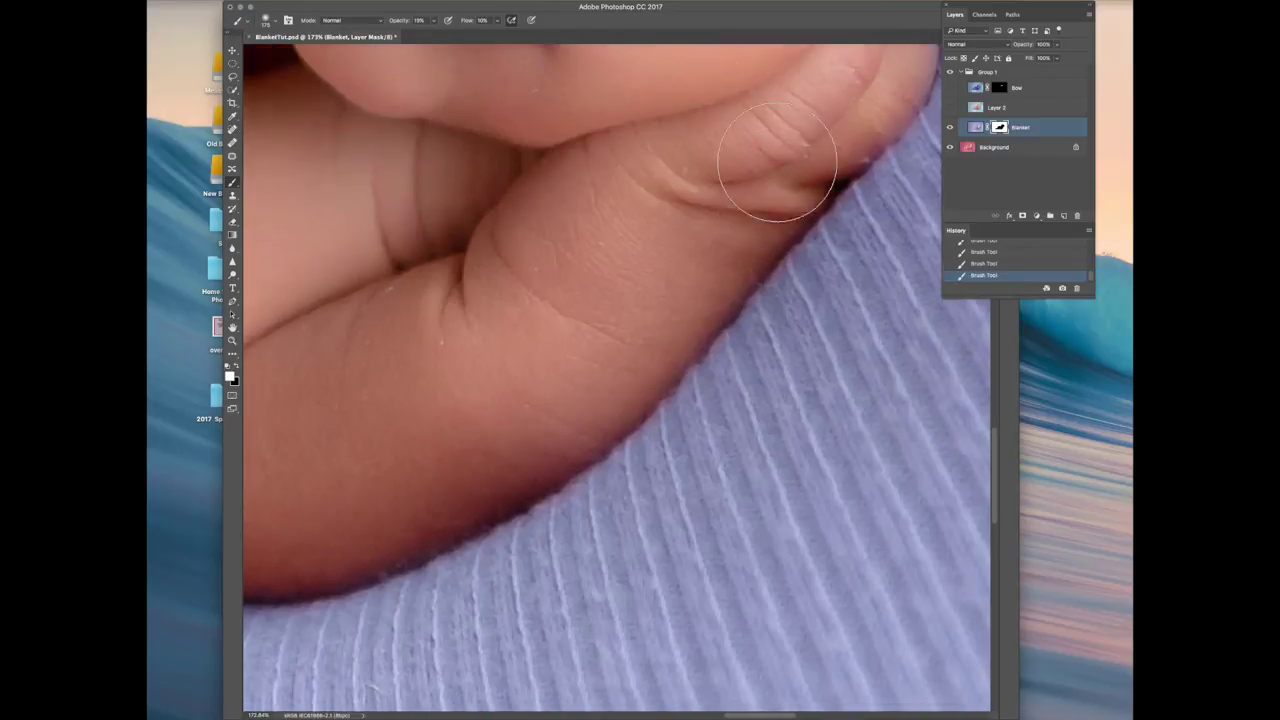
Switch to a small black brush and examine the Blanket mask edge along the baby's forearm, hand, cheek and forehead.
{"action": "key", "text": "x"}
{"action": "key", "text": "bracketleft"}
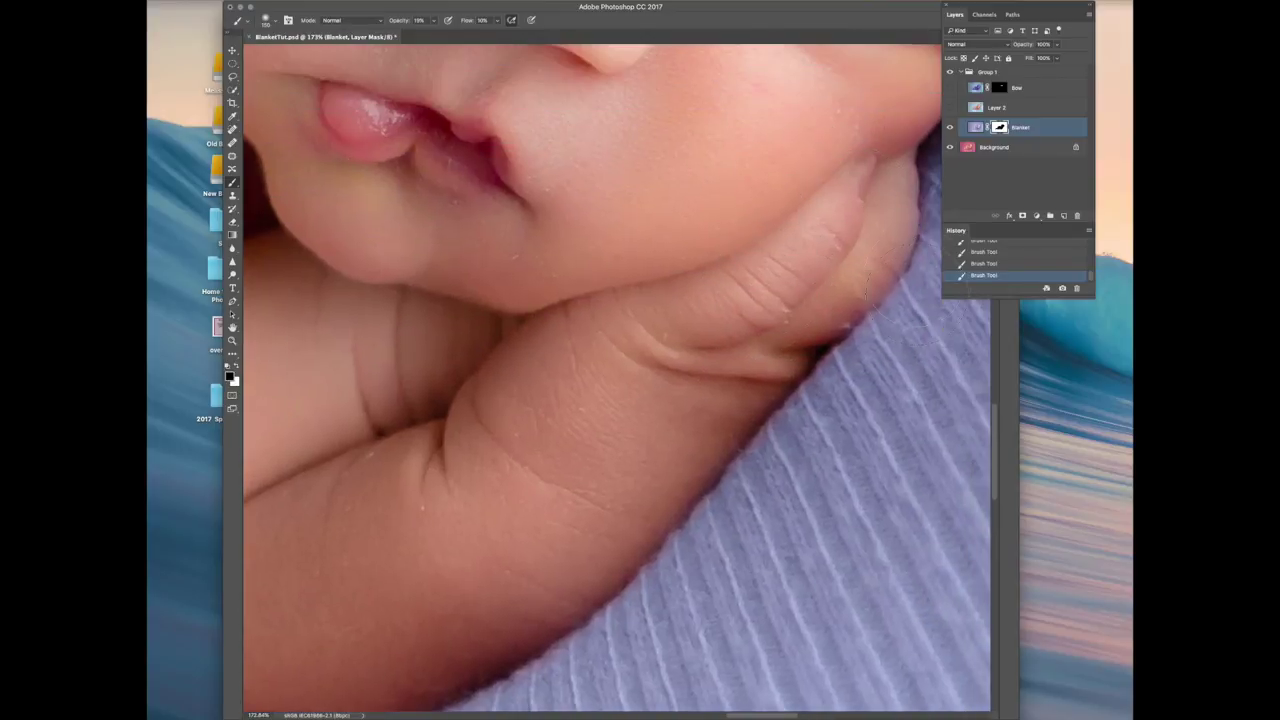
{"action": "key", "text": "bracketleft"}
{"action": "scroll", "coordinate": [860, 240], "scroll_direction": "right", "scroll_amount": 4}
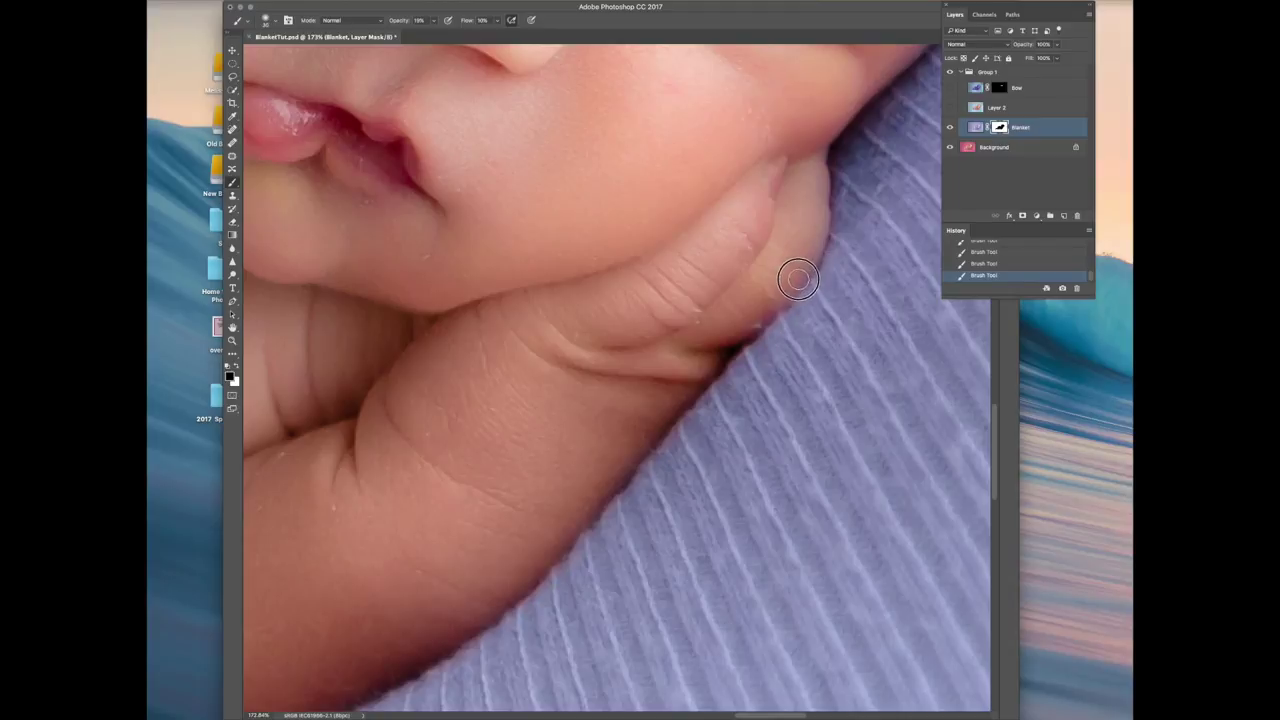
{"action": "scroll", "coordinate": [800, 270], "scroll_direction": "up", "scroll_amount": 5}
{"action": "scroll", "coordinate": [814, 203], "scroll_direction": "right", "scroll_amount": 5}
{"action": "scroll", "coordinate": [814, 203], "scroll_direction": "up", "scroll_amount": 2}
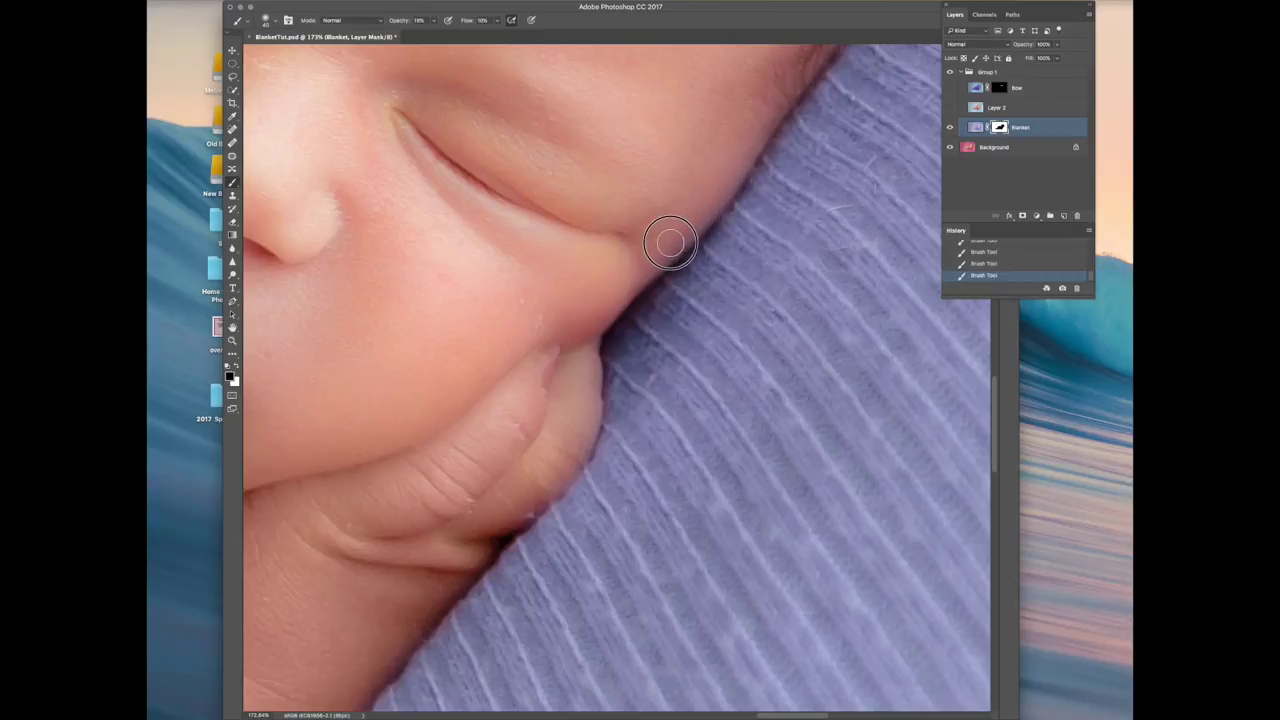
{"action": "scroll", "coordinate": [674, 236], "scroll_direction": "up", "scroll_amount": 2}
{"action": "scroll", "coordinate": [674, 236], "scroll_direction": "right", "scroll_amount": 1}
{"action": "scroll", "coordinate": [674, 236], "scroll_direction": "up", "scroll_amount": 2}
{"action": "scroll", "coordinate": [674, 236], "scroll_direction": "right", "scroll_amount": 1}
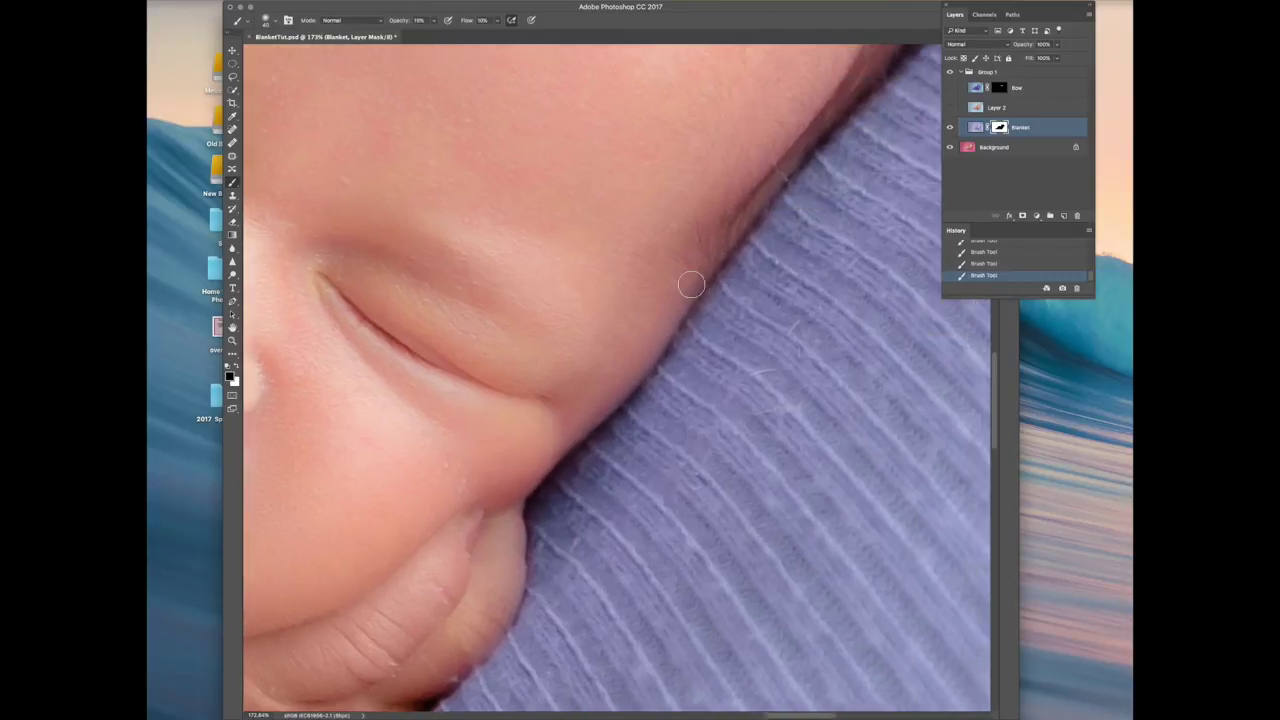
{"action": "scroll", "coordinate": [700, 270], "scroll_direction": "up", "scroll_amount": 3}
{"action": "scroll", "coordinate": [700, 270], "scroll_direction": "right", "scroll_amount": 2}
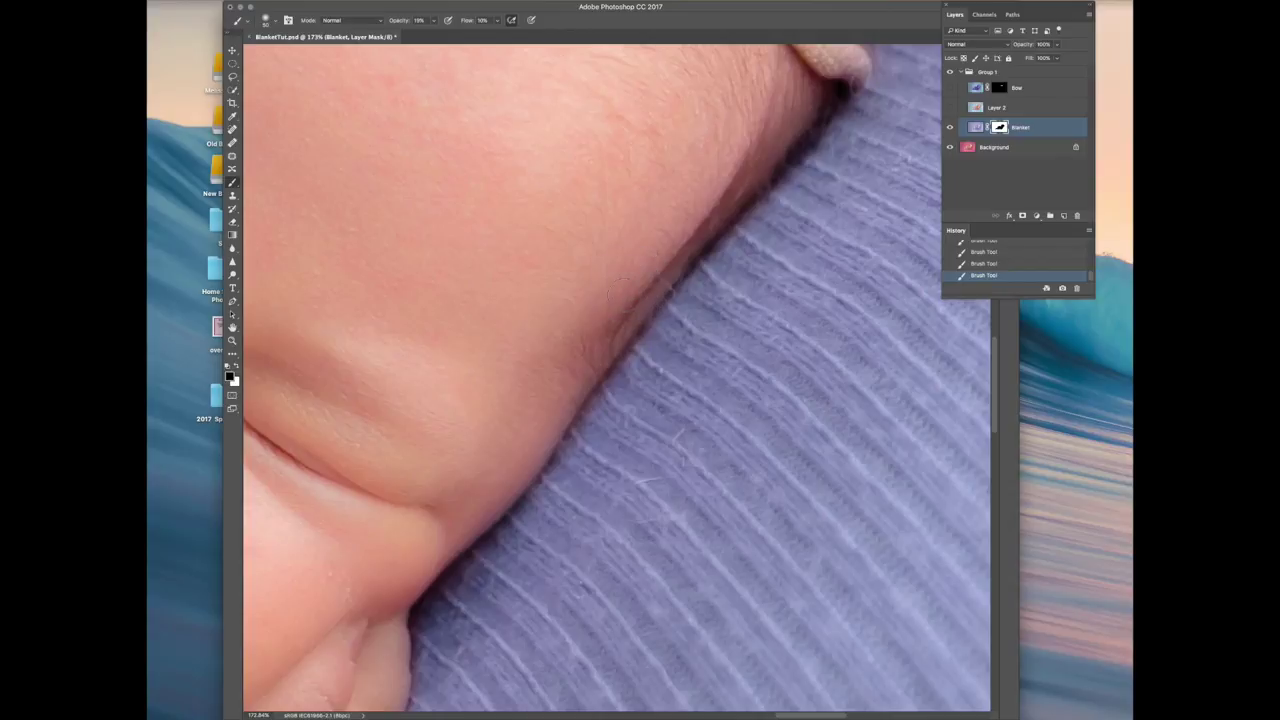
{"action": "scroll", "coordinate": [652, 268], "scroll_direction": "up", "scroll_amount": 5}
{"action": "scroll", "coordinate": [786, 240], "scroll_direction": "up", "scroll_amount": 4}
{"action": "scroll", "coordinate": [786, 240], "scroll_direction": "right", "scroll_amount": 1}
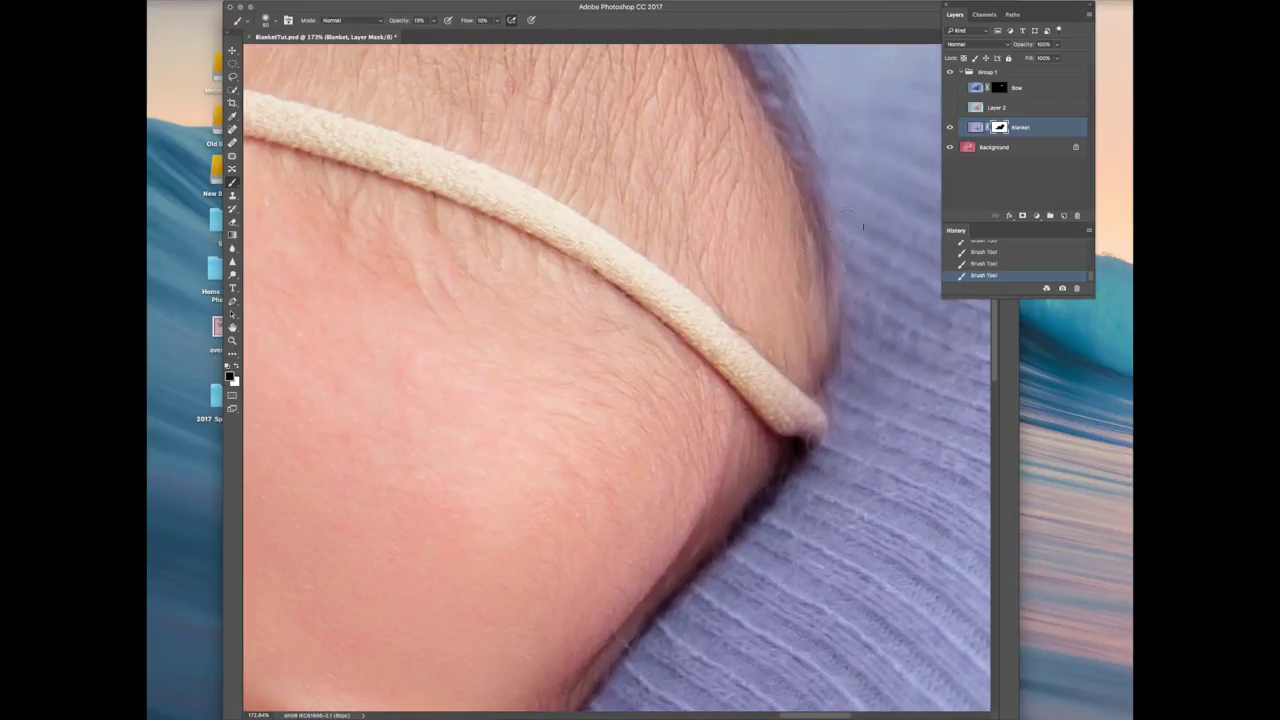
Check the mask edge around the top of the head and the bow, and view the whole photo.
{"action": "scroll", "coordinate": [863, 224], "scroll_direction": "up", "scroll_amount": 10}
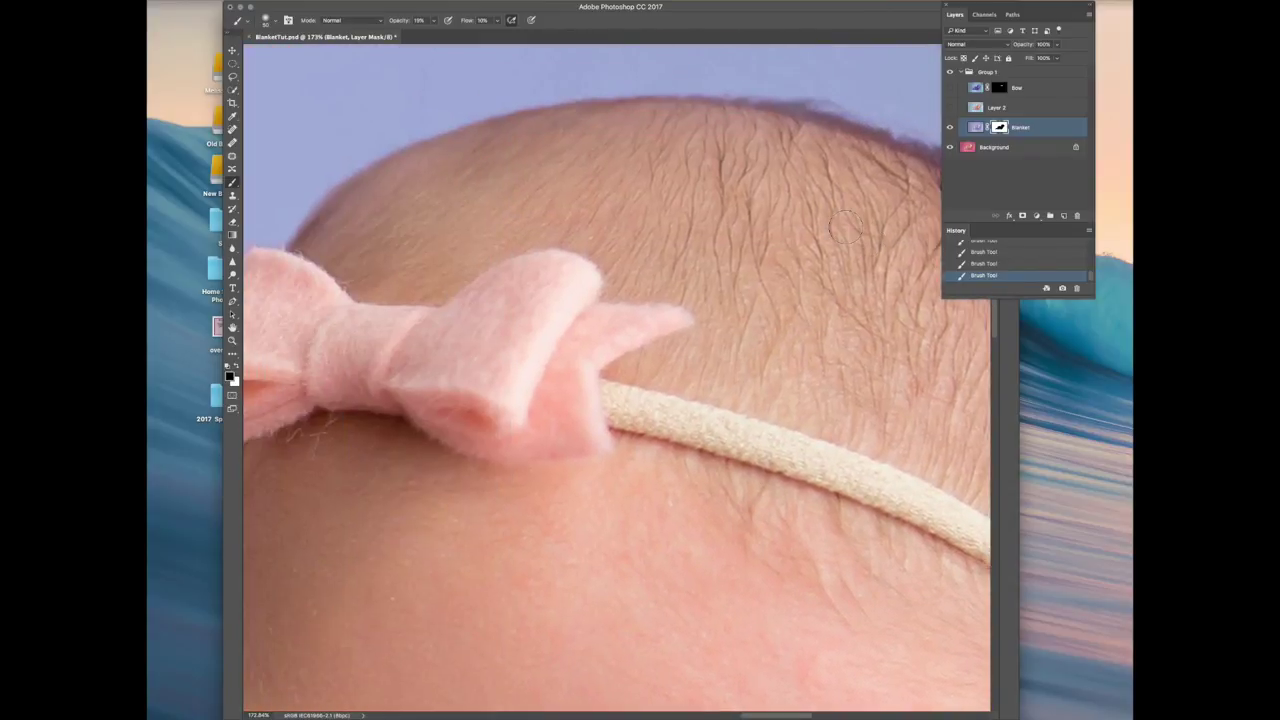
{"action": "scroll", "coordinate": [845, 228], "scroll_direction": "down", "scroll_amount": 3}
{"action": "scroll", "coordinate": [830, 228], "scroll_direction": "down", "scroll_amount": 8}
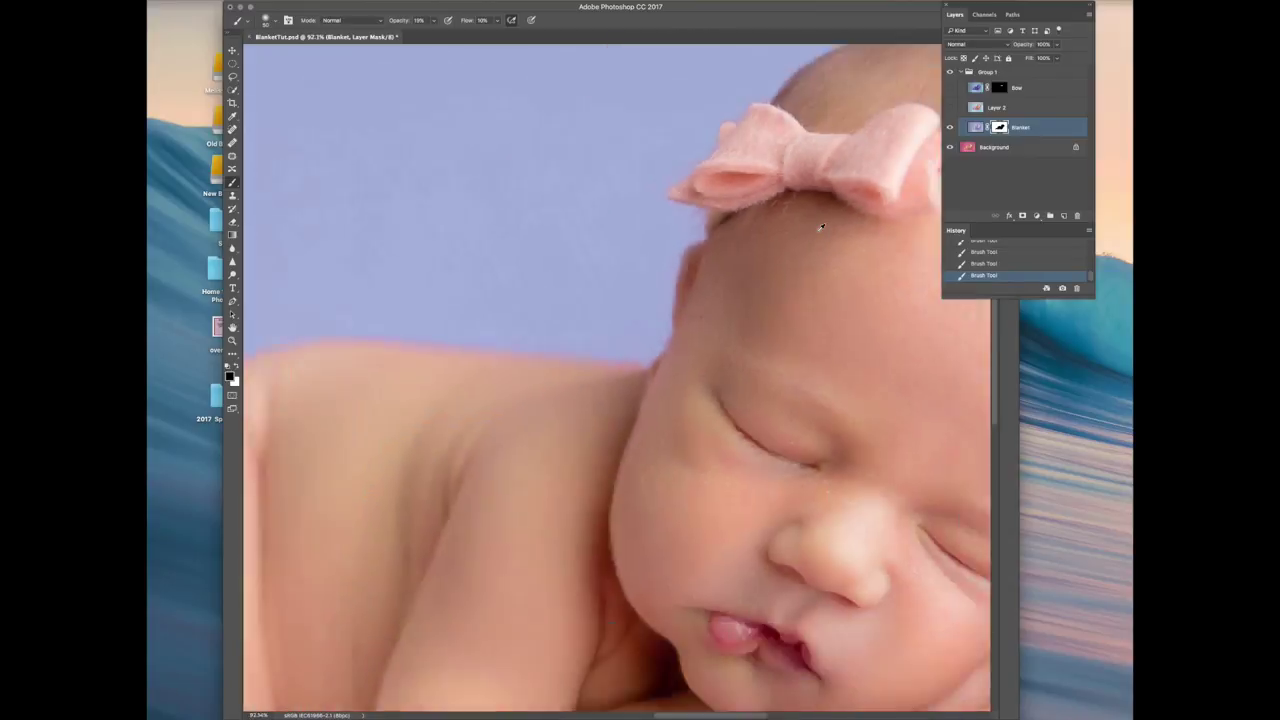
{"action": "scroll", "coordinate": [818, 226], "scroll_direction": "down", "scroll_amount": 6}
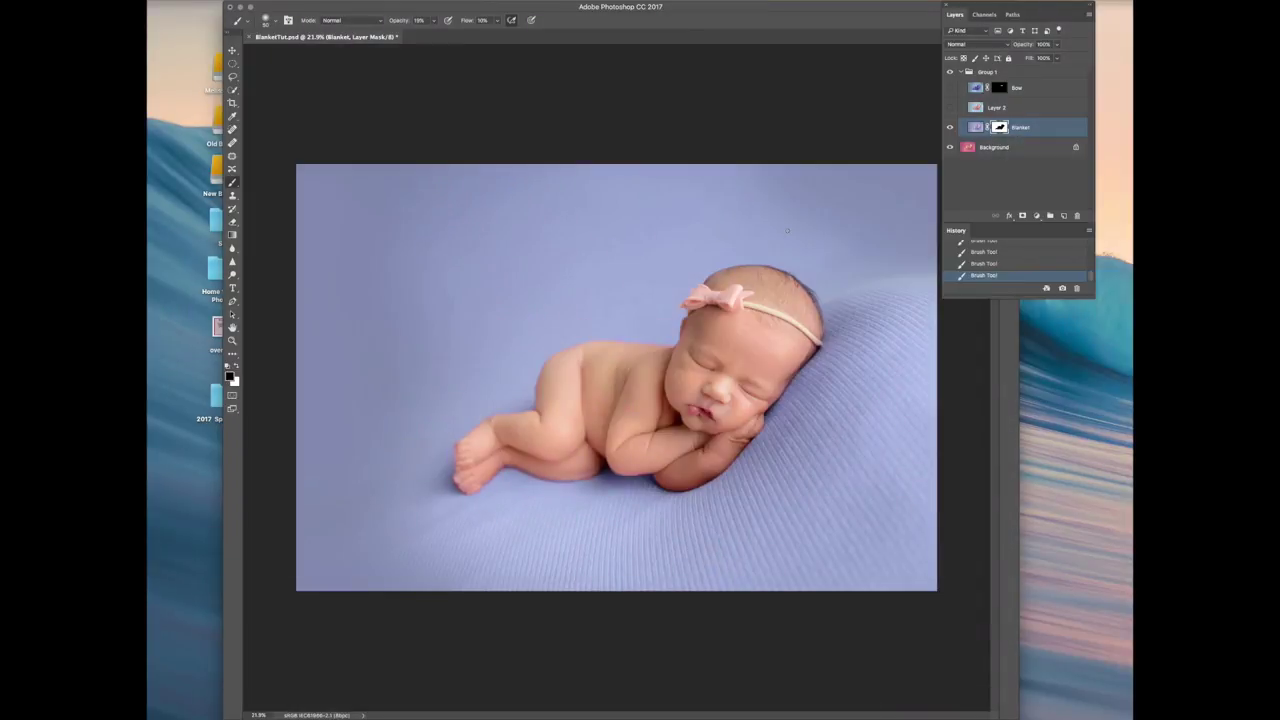
Make the Bow layer visible above the recoloured blanket and select the Blanket layer's image.
{"action": "left_click", "coordinate": [998, 108]}
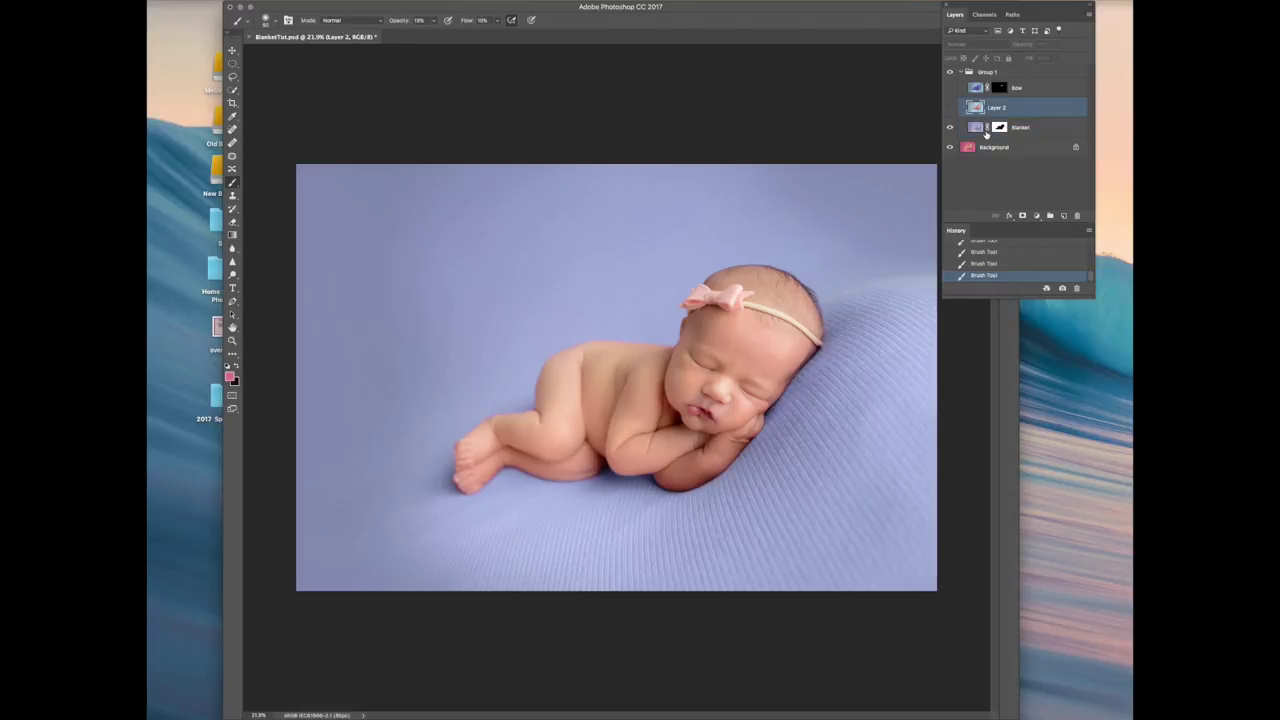
{"action": "left_click", "coordinate": [1001, 88]}
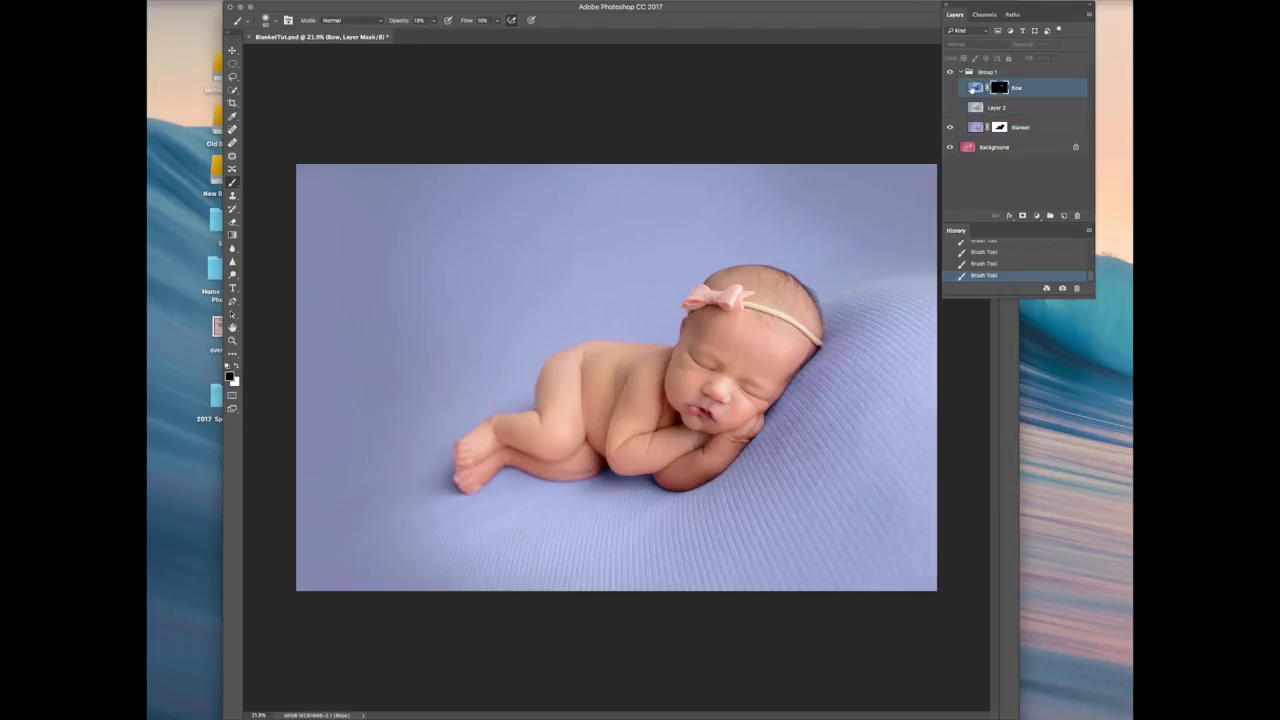
{"action": "left_click", "coordinate": [951, 88]}
{"action": "left_click", "coordinate": [951, 88]}
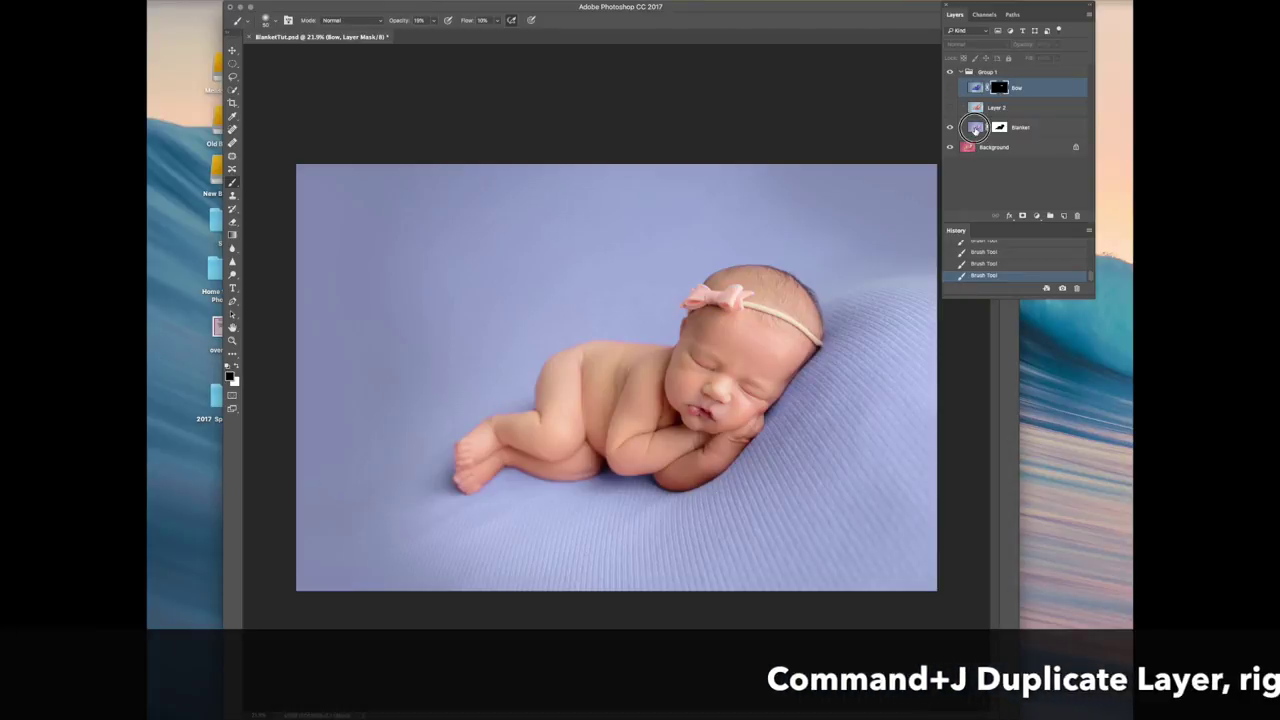
{"action": "left_click", "coordinate": [975, 128]}
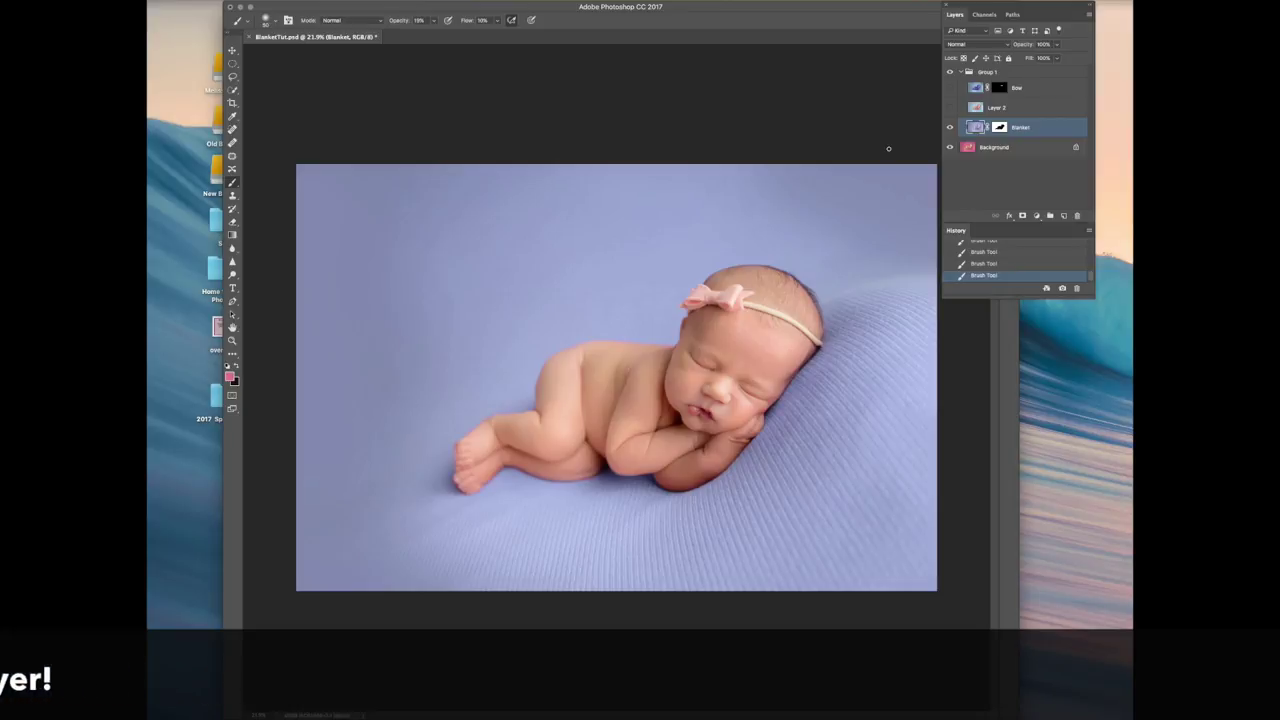
{"action": "left_click", "coordinate": [950, 88]}
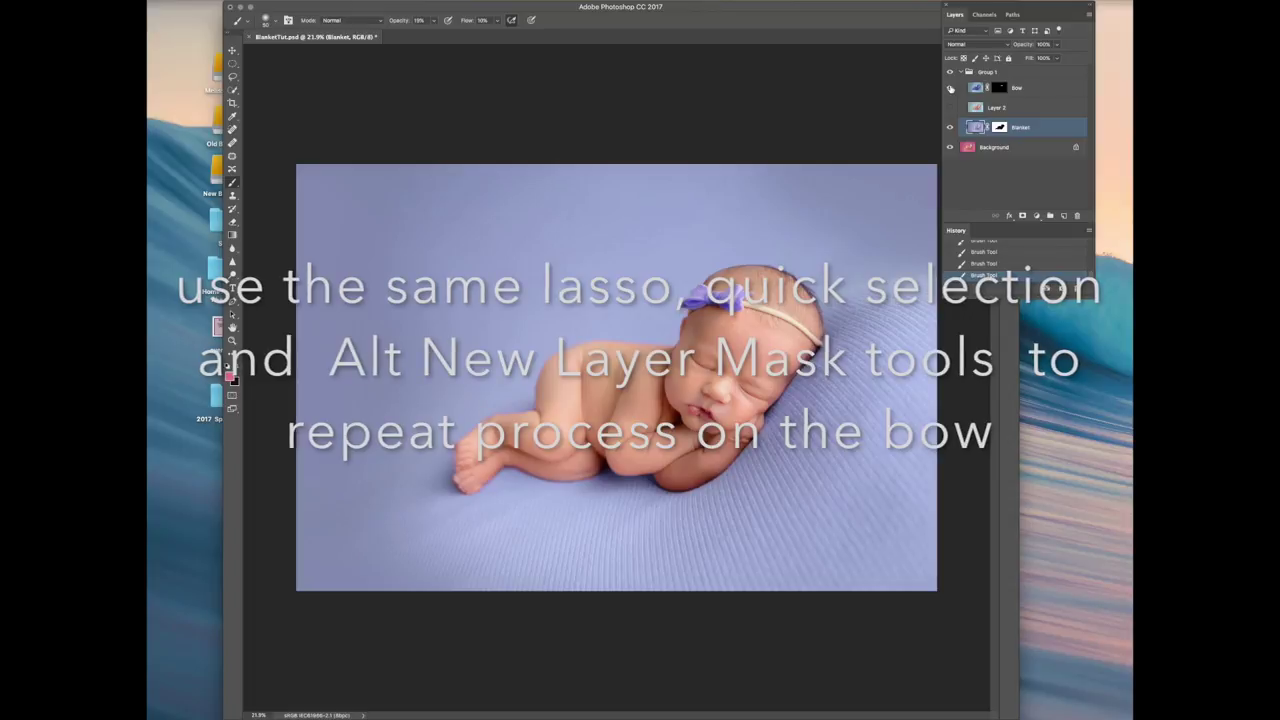
Select the Bow layer's image, hide the Blanket layer, and toggle the Background off and on to view the bow recolour separately.
{"action": "left_click", "coordinate": [978, 89]}
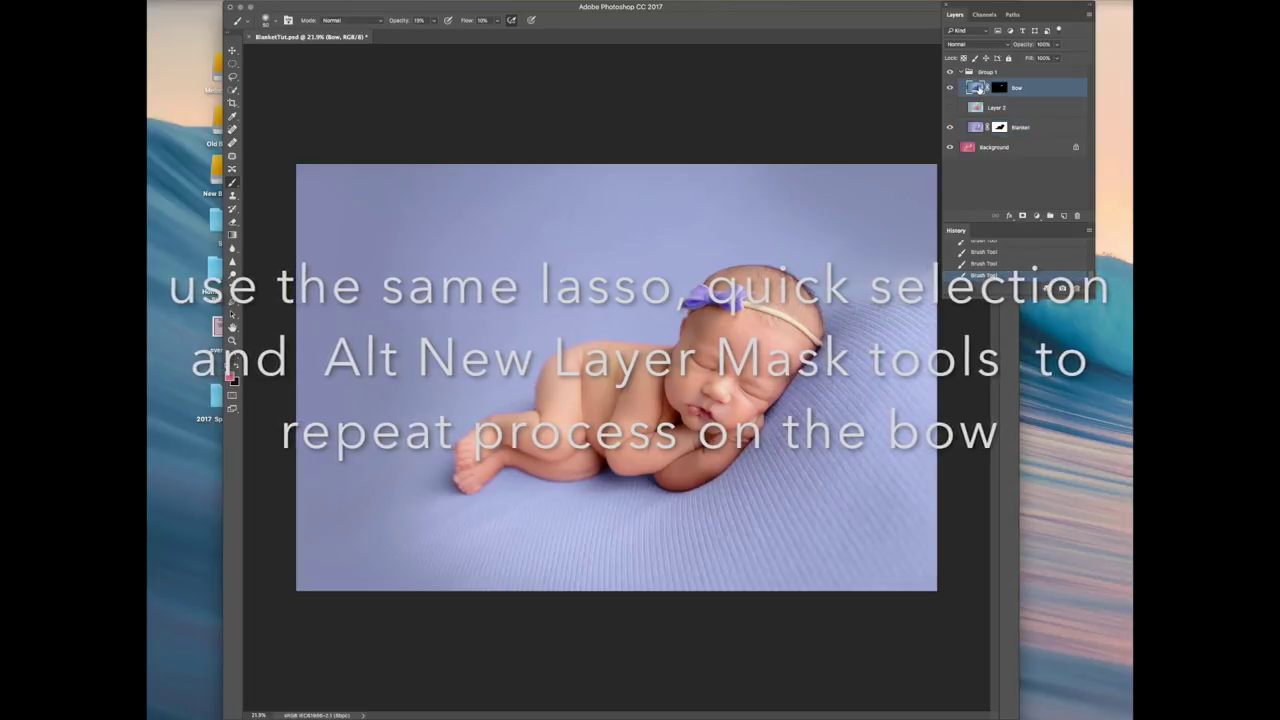
{"action": "left_click", "coordinate": [950, 127]}
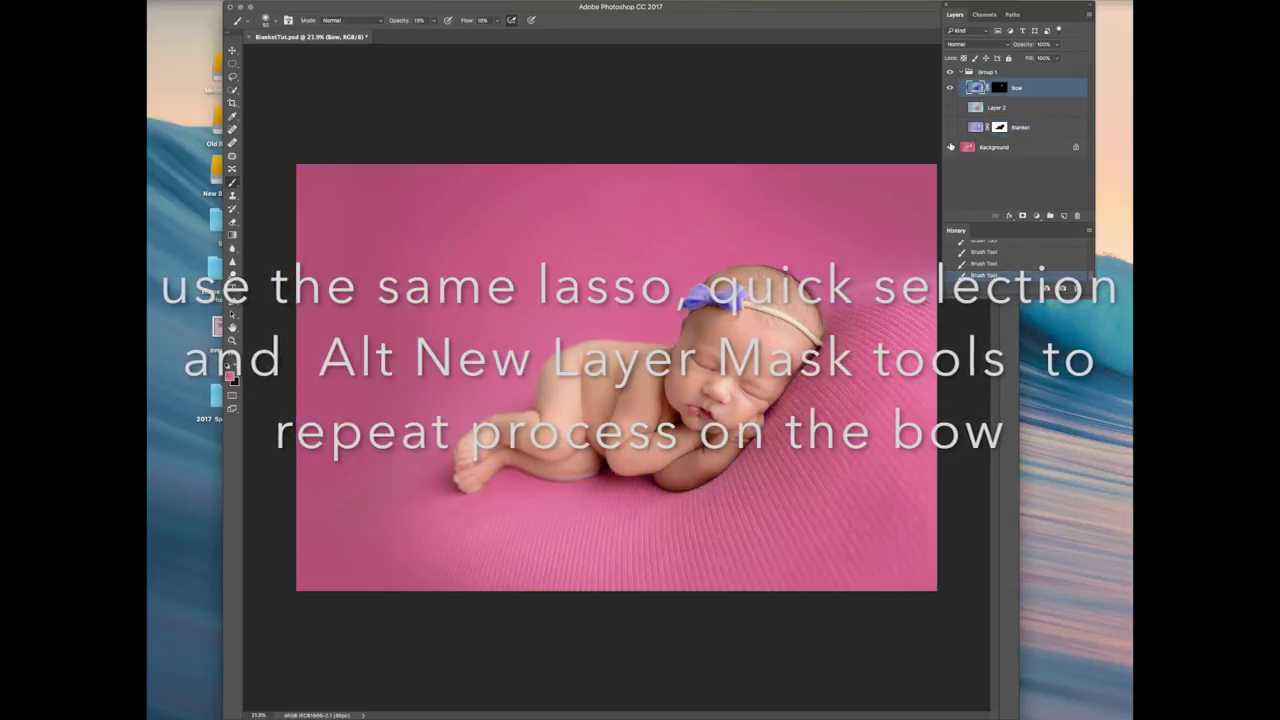
{"action": "left_click", "coordinate": [950, 147]}
{"action": "left_click", "coordinate": [950, 147]}
Invert the Bow layer's mask to reveal the full recolour, and invert it back.
{"action": "left_click", "coordinate": [998, 88]}
{"action": "key", "text": "ctrl+i"}
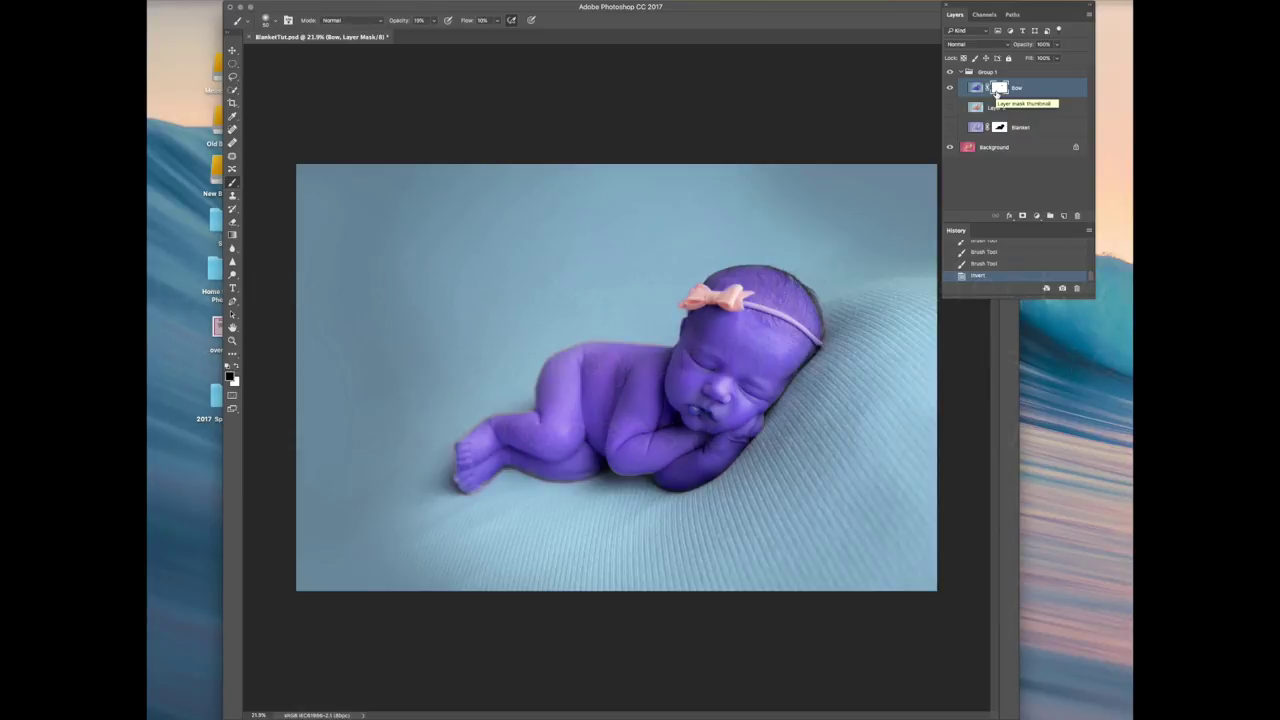
{"action": "key", "text": "ctrl+i"}
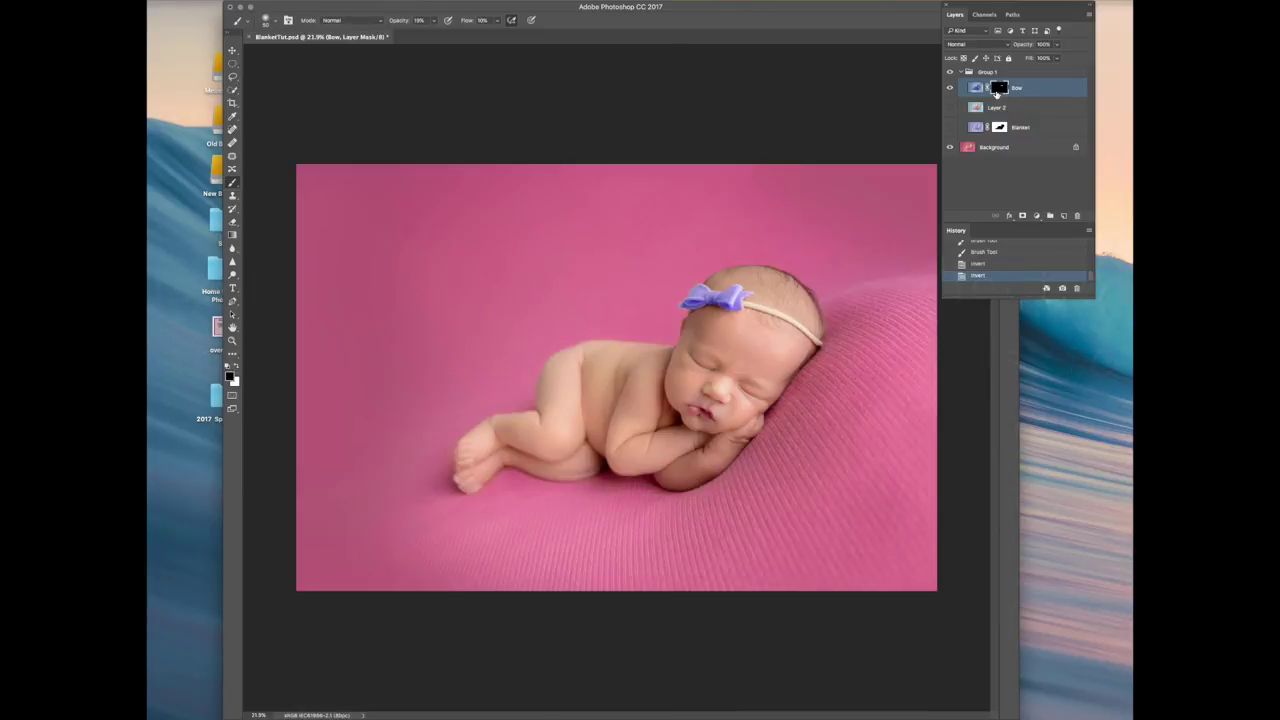
Delete the unused Layer 2 between the Bow and Blanket layers.
{"action": "left_click", "coordinate": [977, 127]}
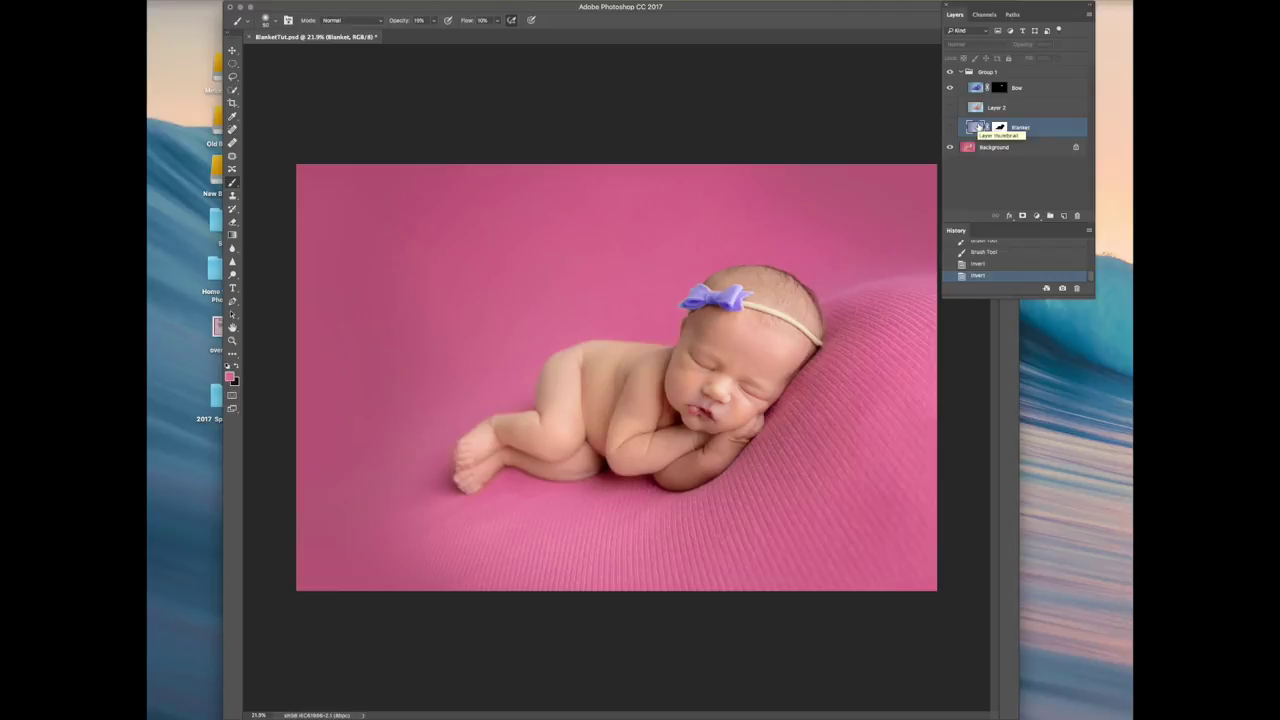
{"action": "left_click", "coordinate": [1000, 108]}
{"action": "key", "text": "BackSpace"}
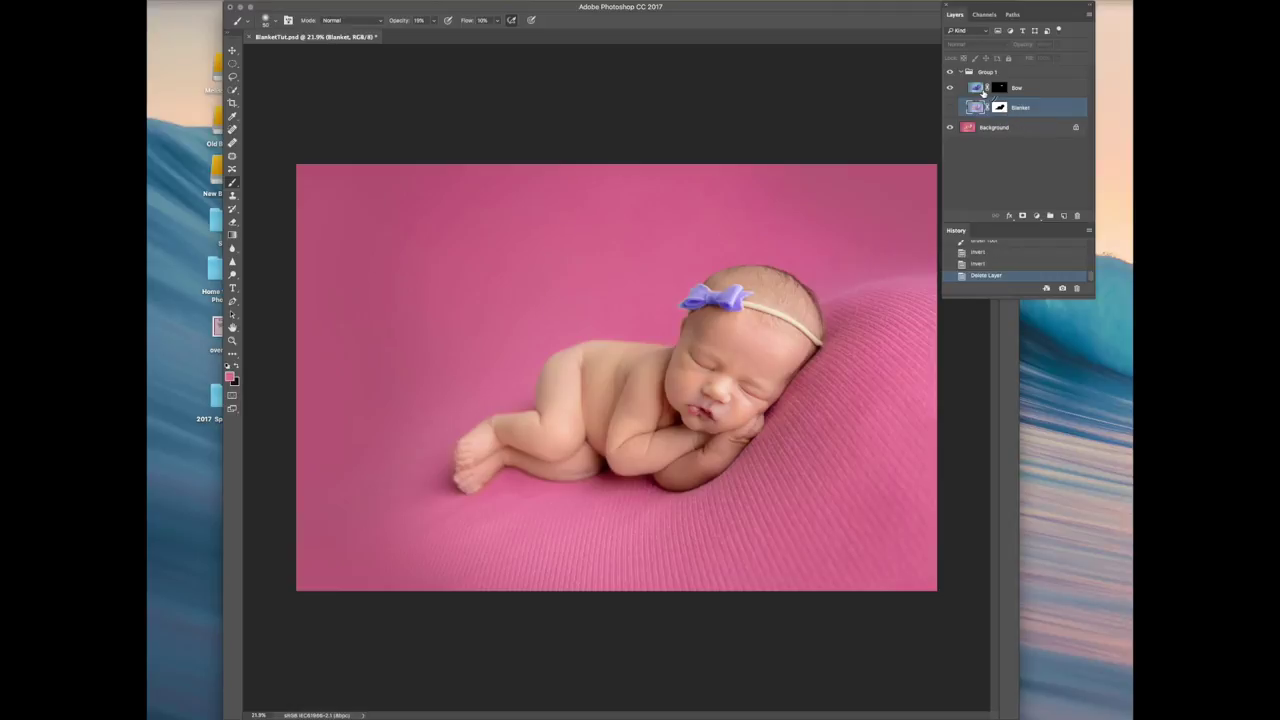
Select the Bow layer's image, show the Blanket layer again, and compare the photo with the Bow layer hidden and shown.
{"action": "left_click", "coordinate": [983, 90]}
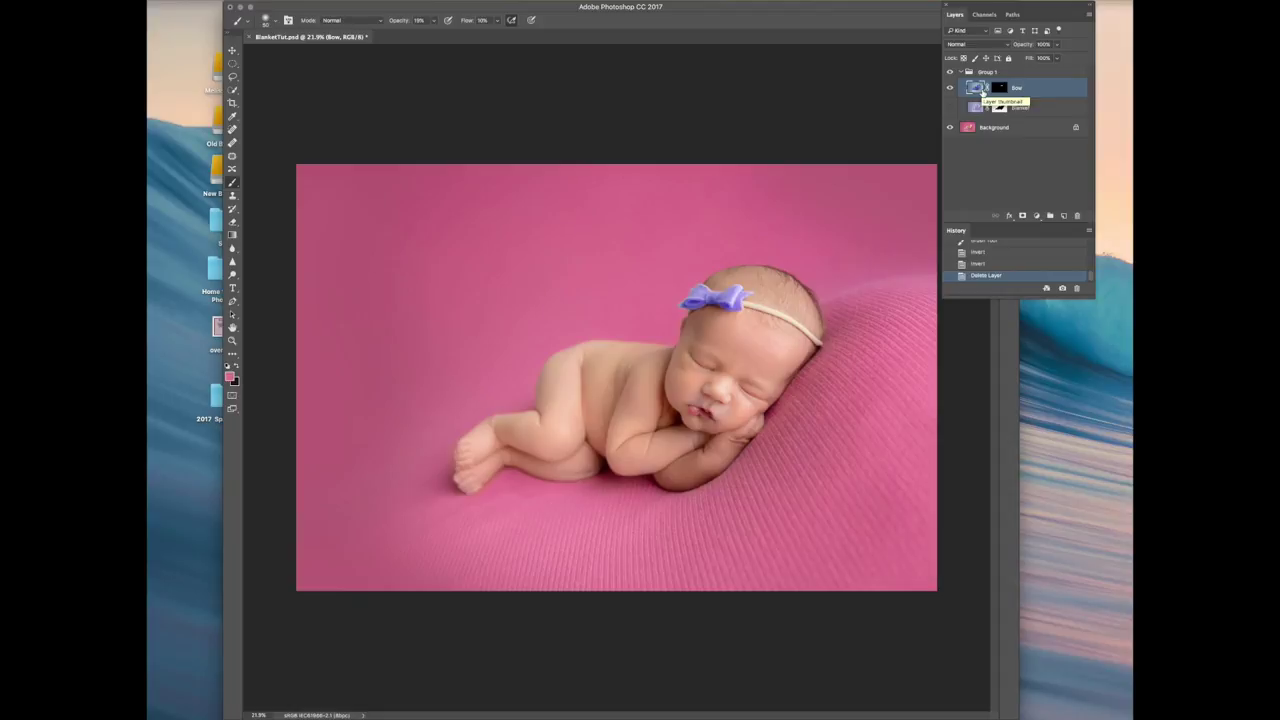
{"action": "left_click", "coordinate": [950, 106]}
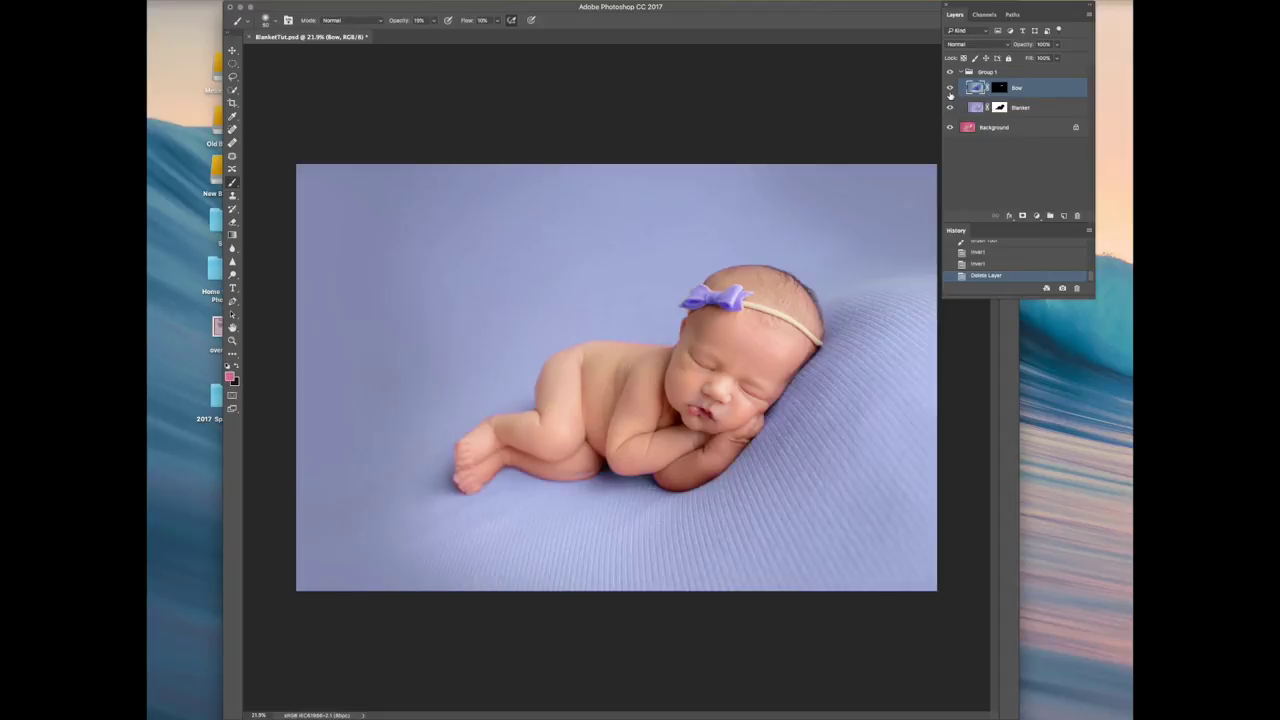
{"action": "left_click", "coordinate": [950, 90]}
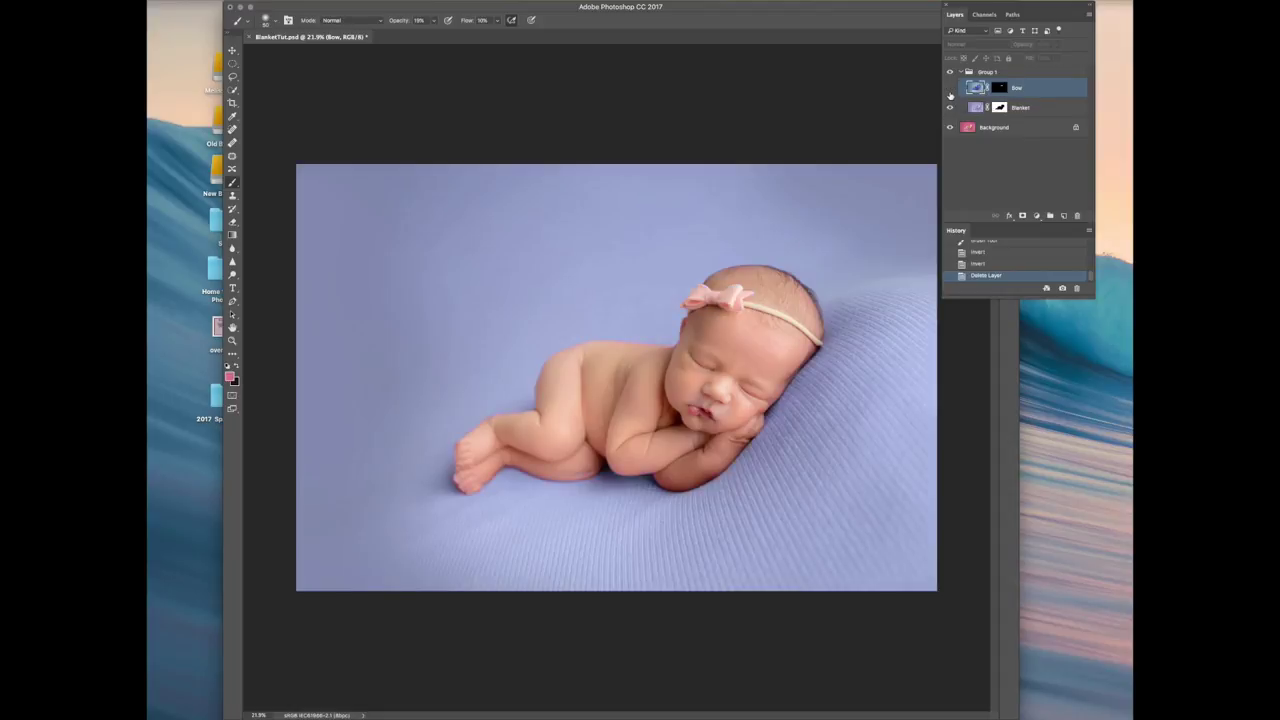
{"action": "left_click", "coordinate": [950, 90]}
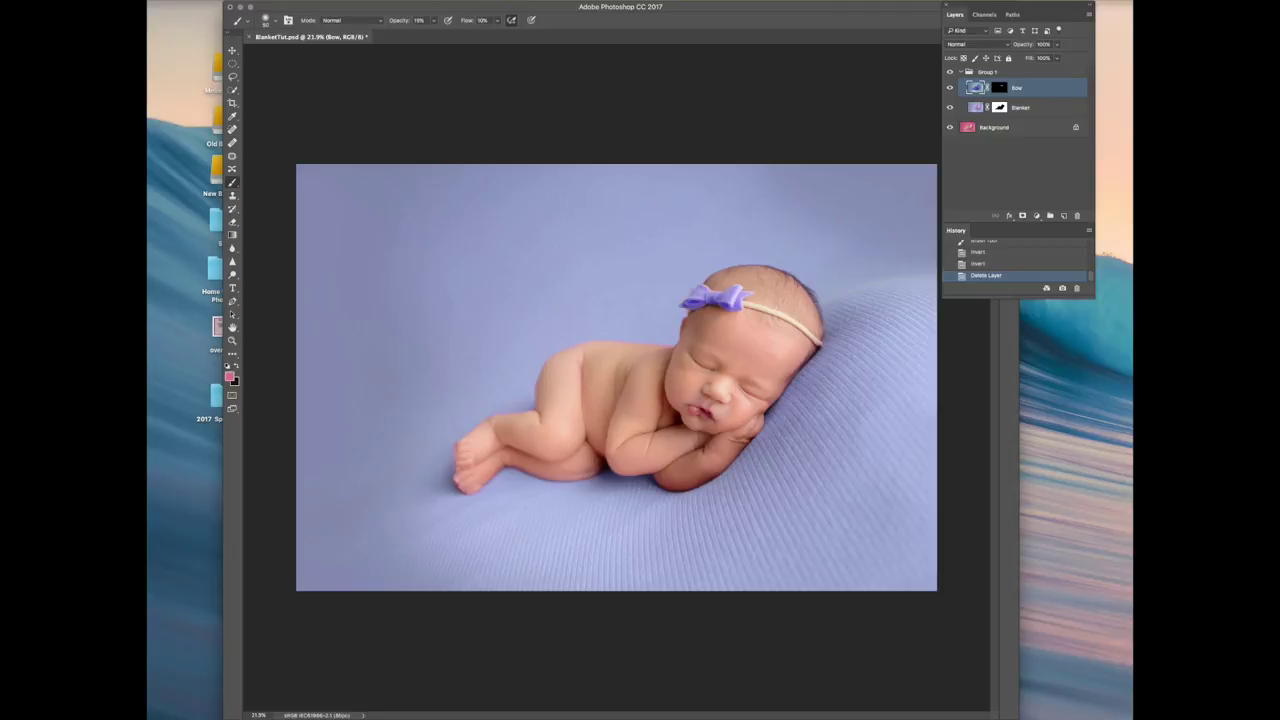
{"action": "left_click", "coordinate": [292, 0]}
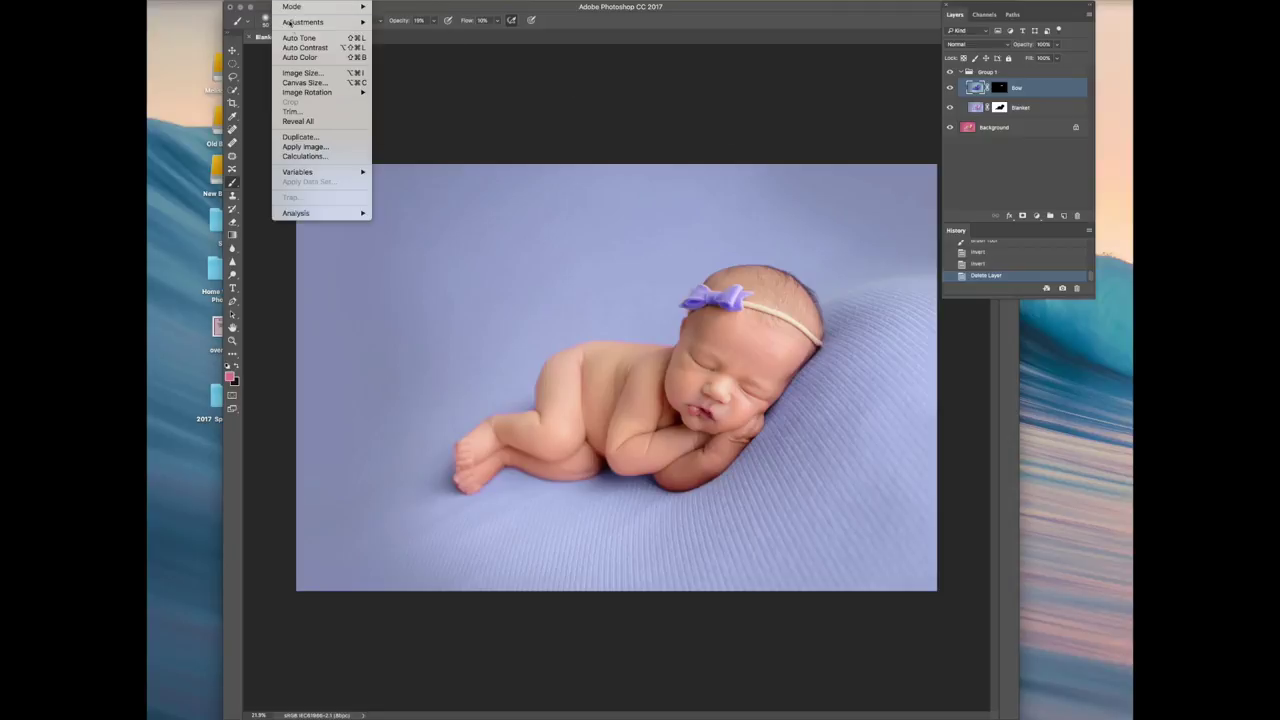
{"action": "mouse_move", "coordinate": [292, 22]}
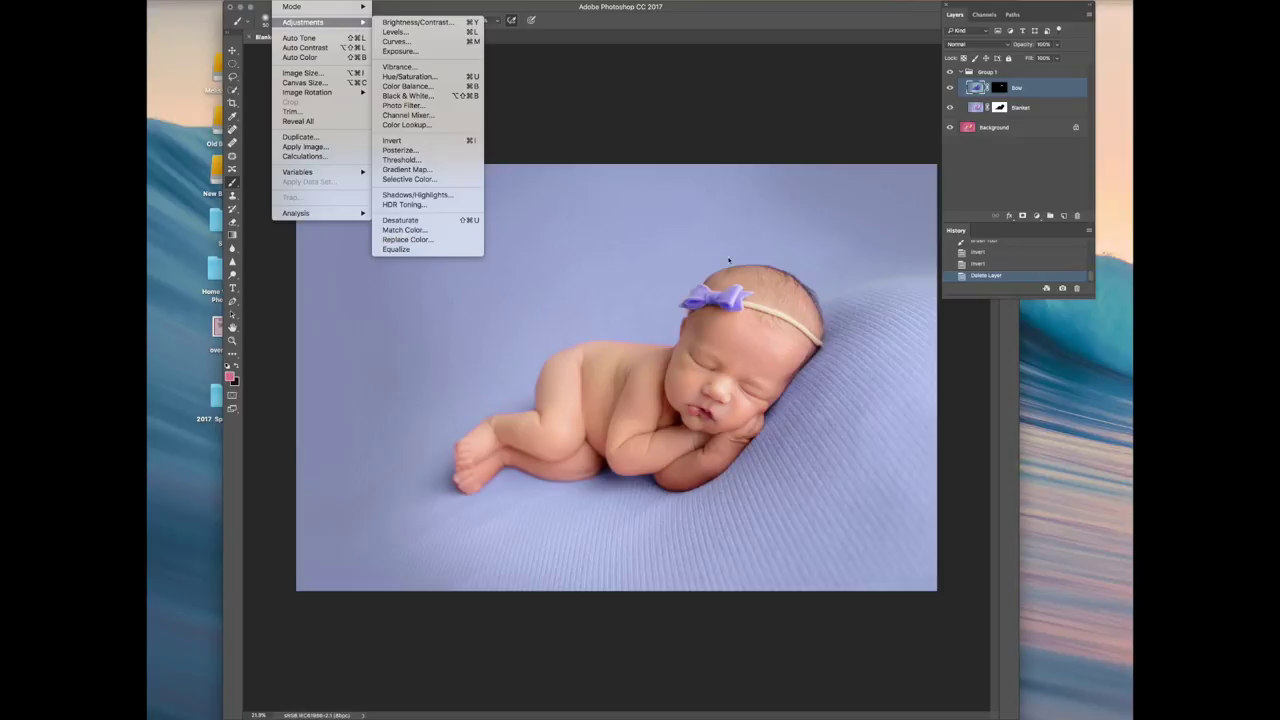
{"action": "left_click", "coordinate": [985, 175]}
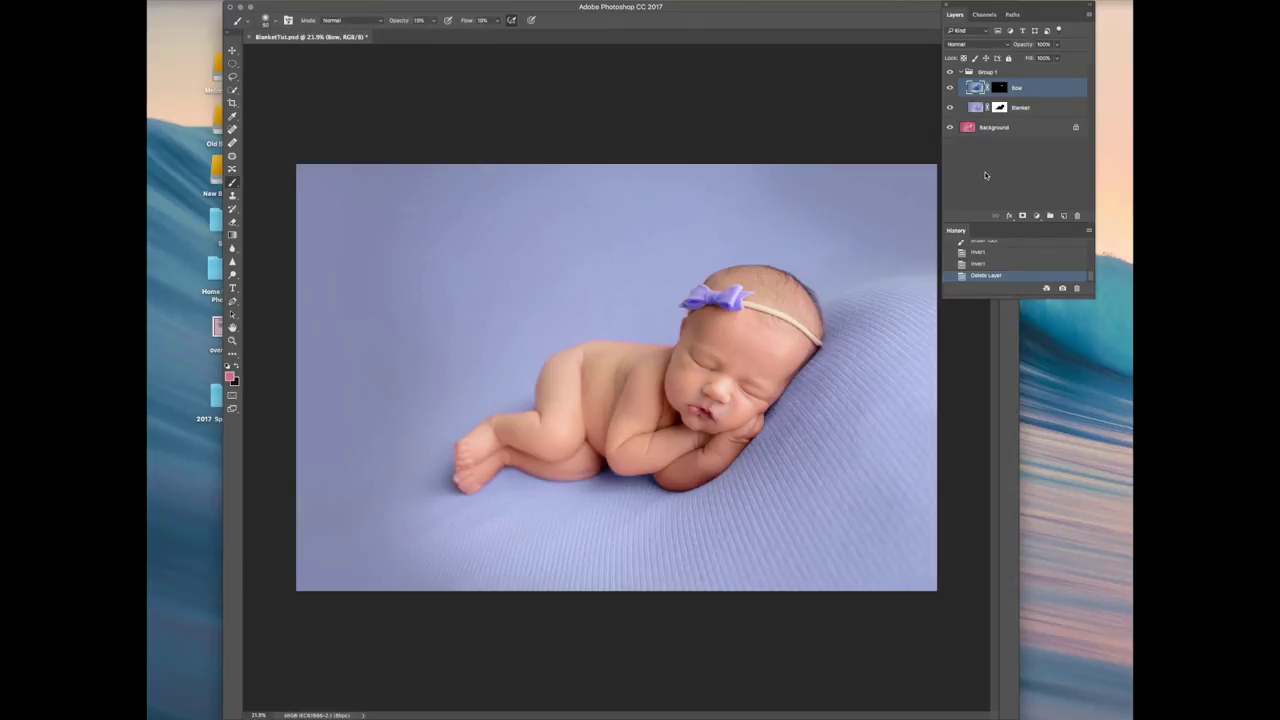